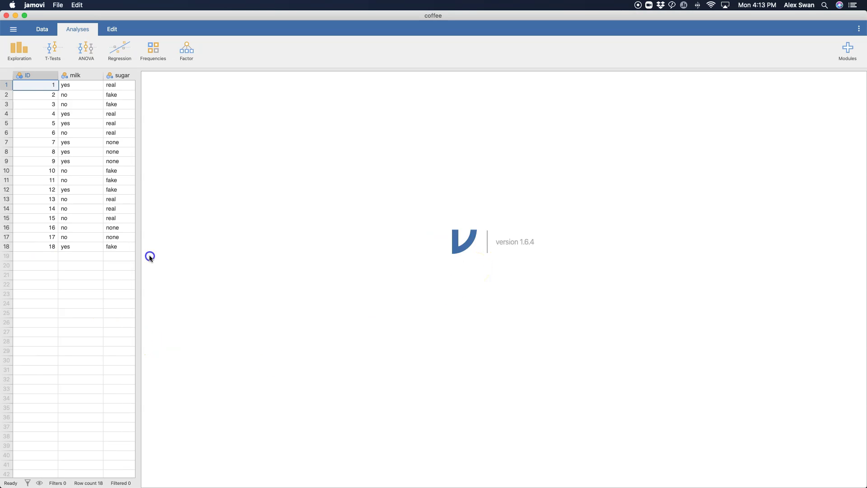
Widen the data grid to show babble and open the milk variable's setup, showing its no/yes levels
drag(167, 257, 248, 258)
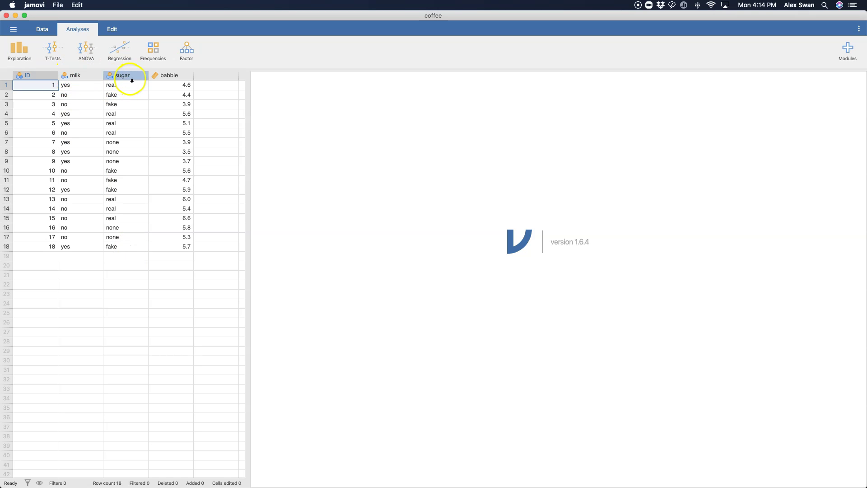
click(84, 75)
double_click(84, 76)
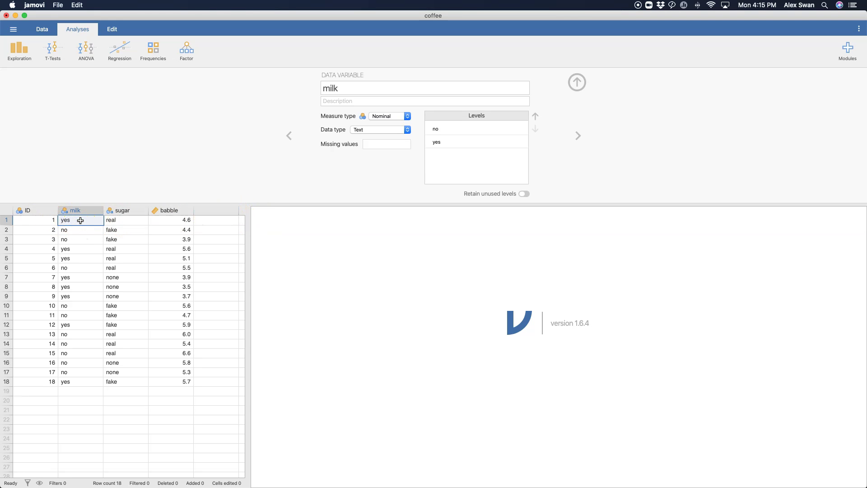
Close the milk setup and enter milk codes 1, 0, 0, 1, 1, 0 in rows 1–6
click(35, 29)
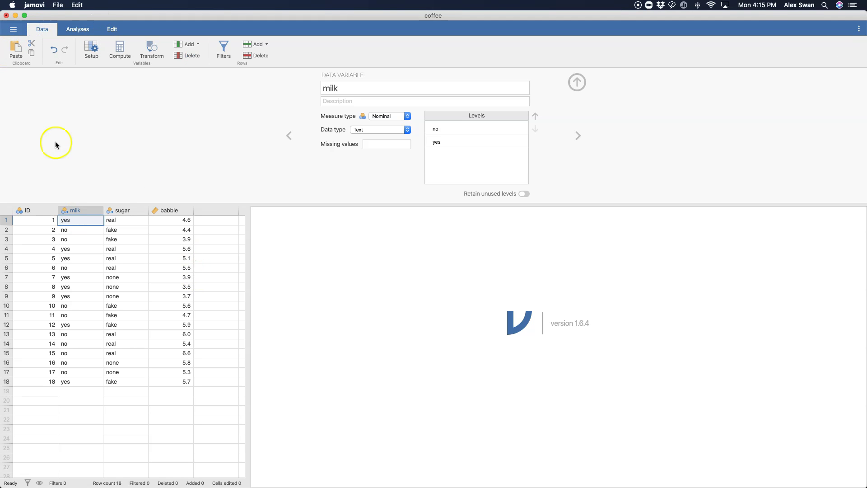
click(578, 82)
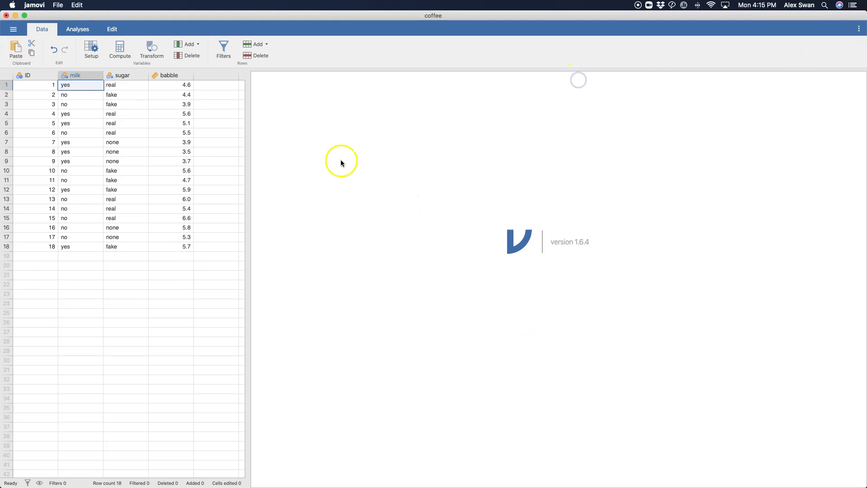
text(1)
key(Return)
text(0)
key(Return)
text(0)
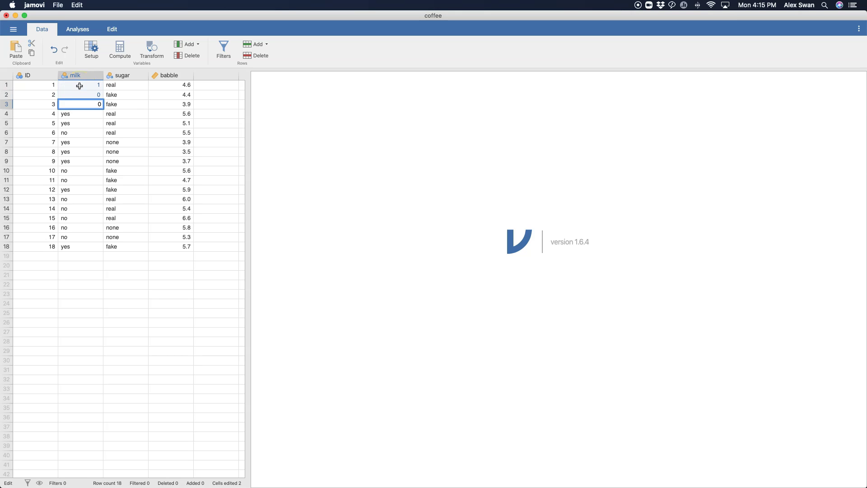
key(Return)
text(1)
key(Return)
text(1)
key(Return)
text(0)
key(Return)
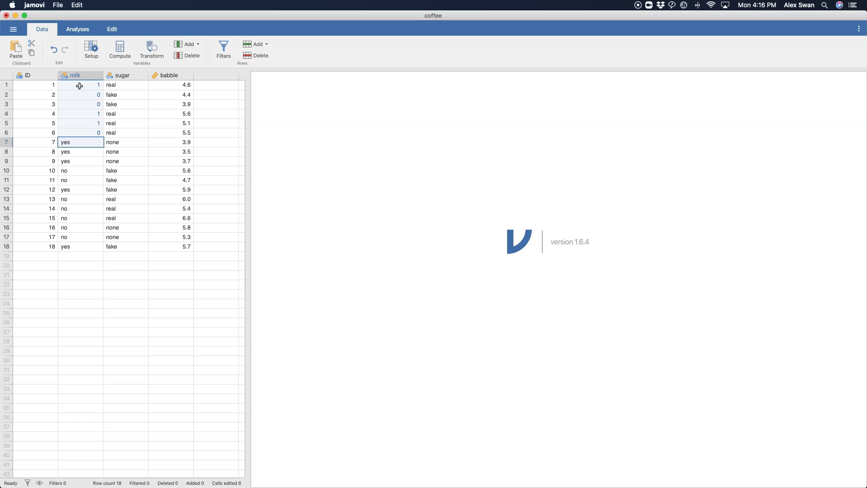
Enter the remaining milk codes as 1s and 0s for rows 7 onward
text(1)
key(Return)
text(1)
key(Return)
text(1)
key(Return)
text(0)
key(Return)
text(0)
key(Return)
text(1)
key(Return)
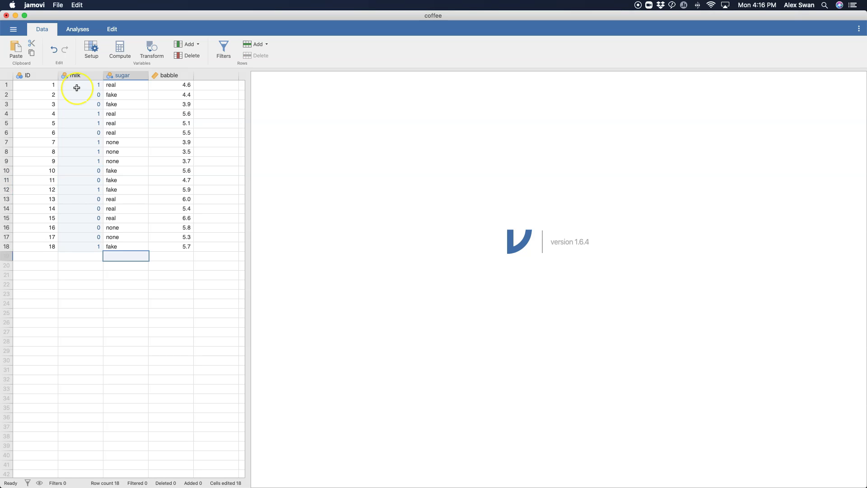
key(Up)
key(Up)
key(Up)
key(Up)
key(Up)
key(Up)
key(Up)
key(Up)
key(Up)
key(Up)
key(Up)
key(Up)
key(Up)
key(Up)
key(Up)
key(Up)
key(Up)
key(Up)
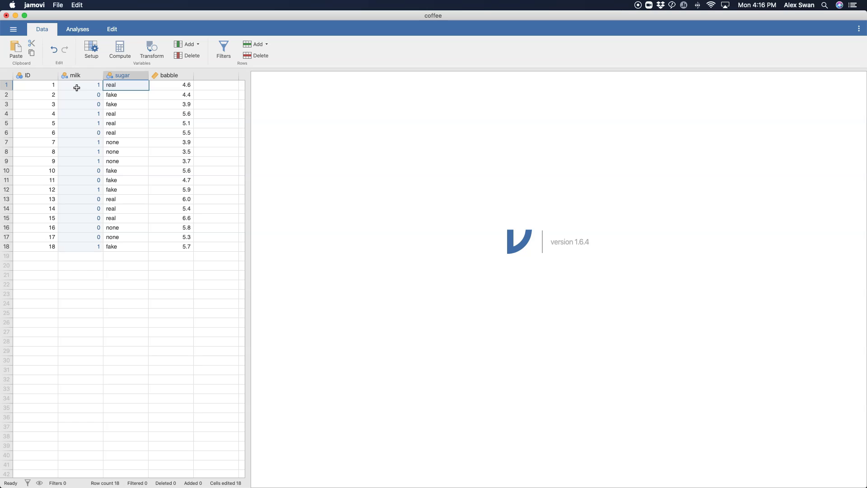
Enter sugar codes for rows 1 and 2, correcting them to 1 and 2
text(2)
key(Return)
text(3)
key(Return)
key(Up)
key(Up)
text(1)
key(Return)
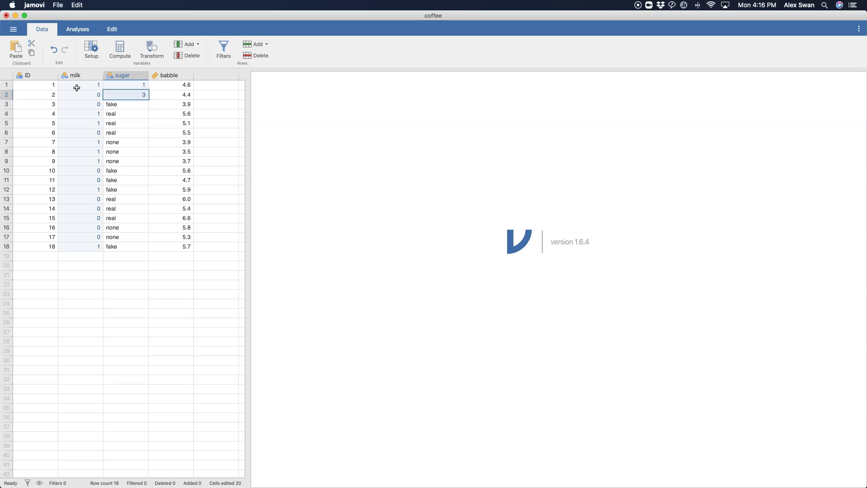
text(2)
key(Return)
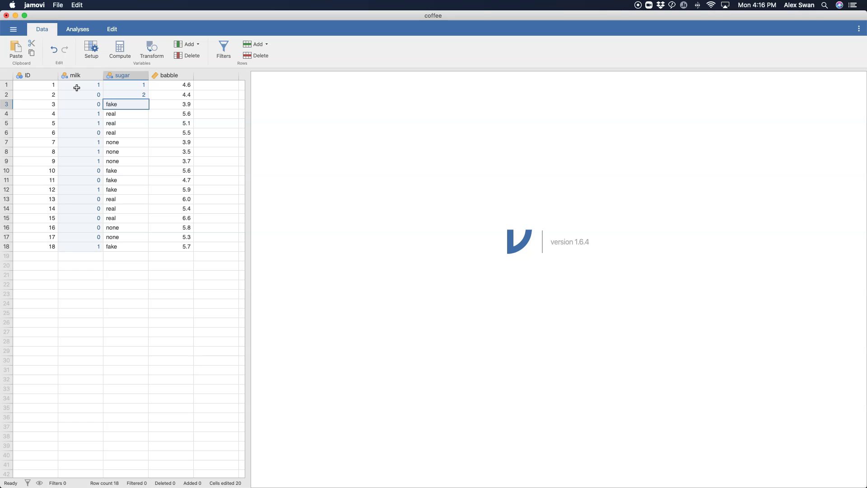
Enter sugar codes 2, 1, 1, 1, 0, 0, 0 for rows 3–9
text(2)
key(Return)
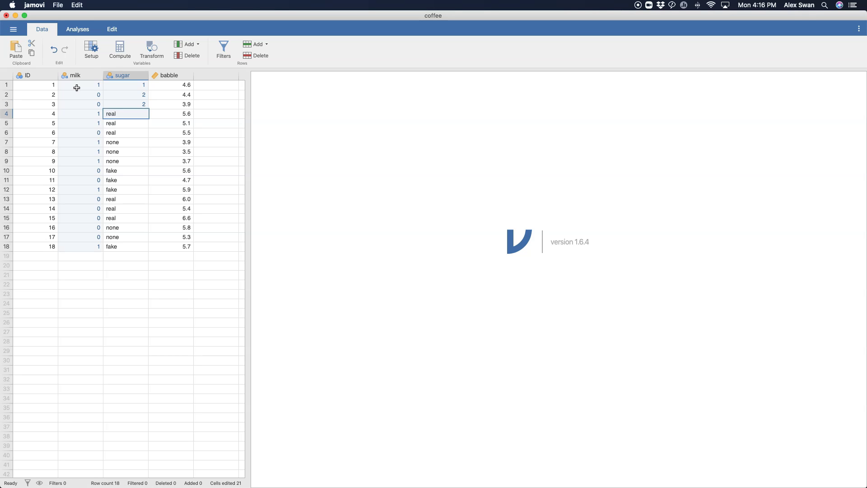
text(1)
key(Return)
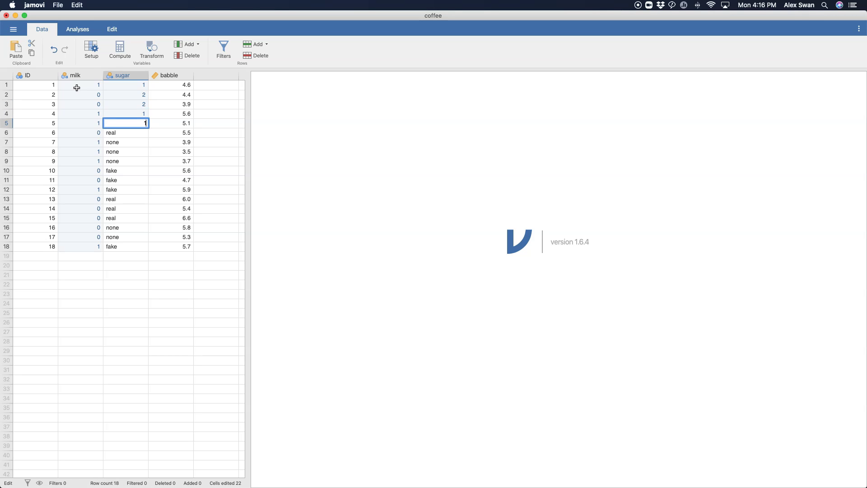
key(Return)
text(1)
key(Return)
text(0)
key(Return)
text(0)
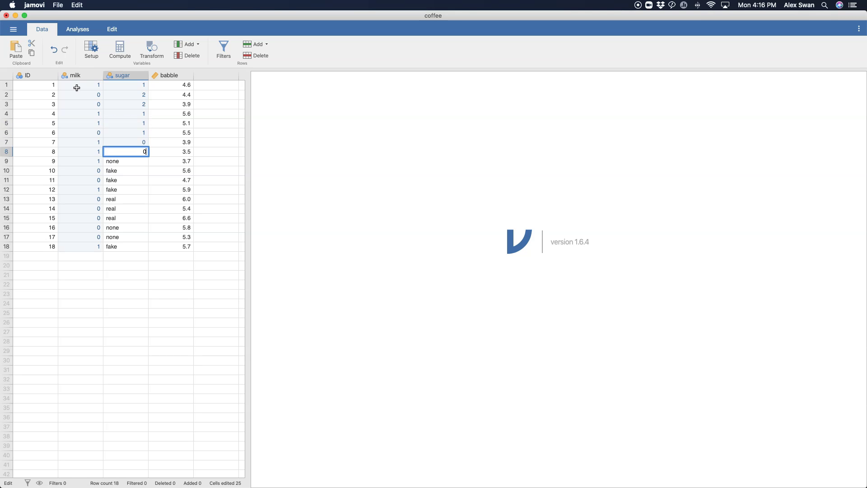
key(Return)
text(0)
key(Return)
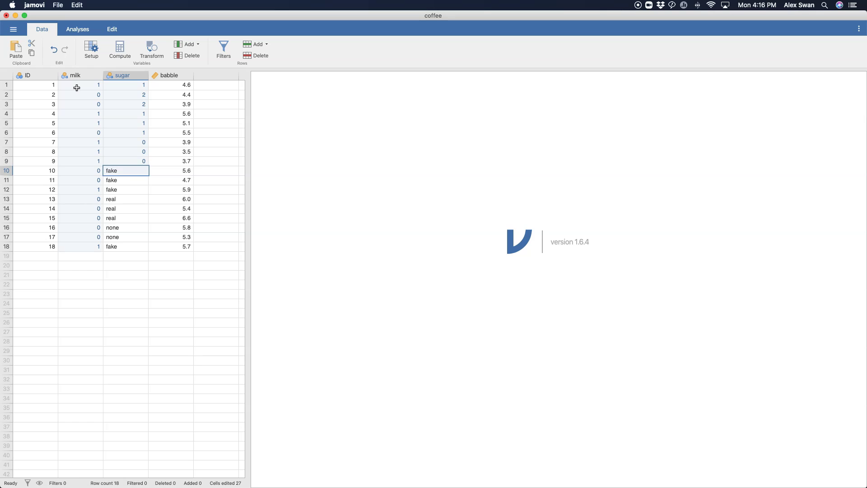
Enter sugar codes 2, 2, 2, 1, 1, 1, 0, 0 for rows 10–17
text(2)
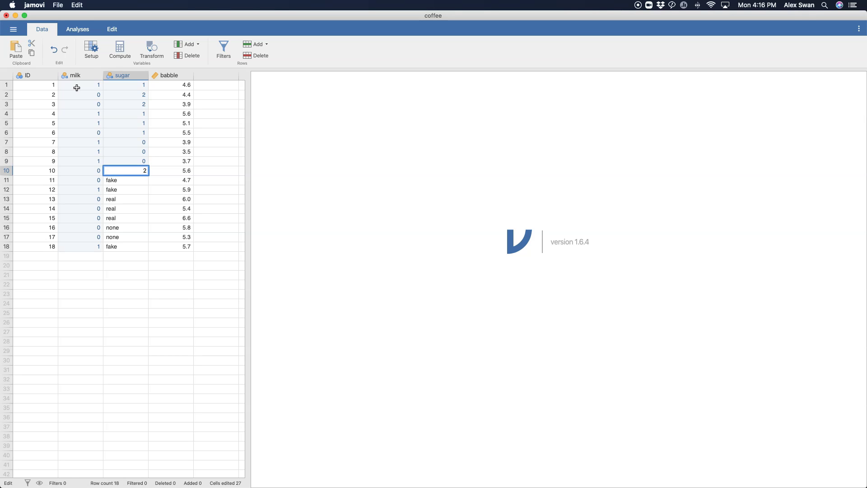
key(Return)
text(2)
key(Return)
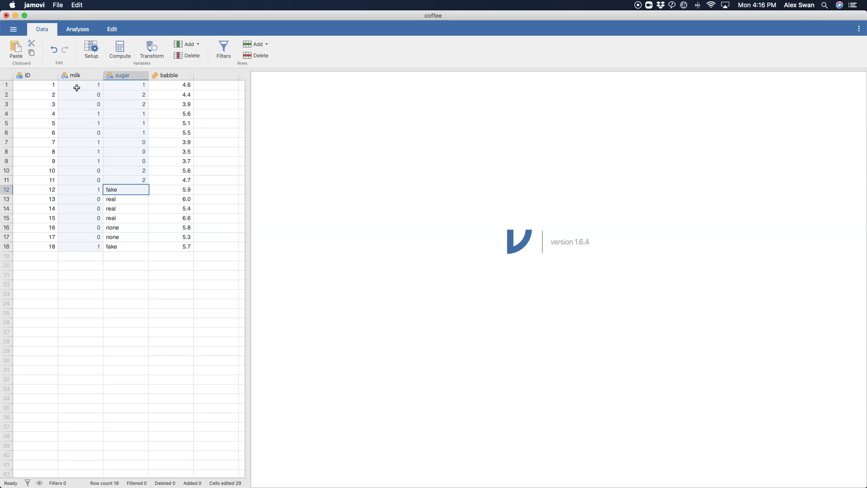
text(2)
key(Return)
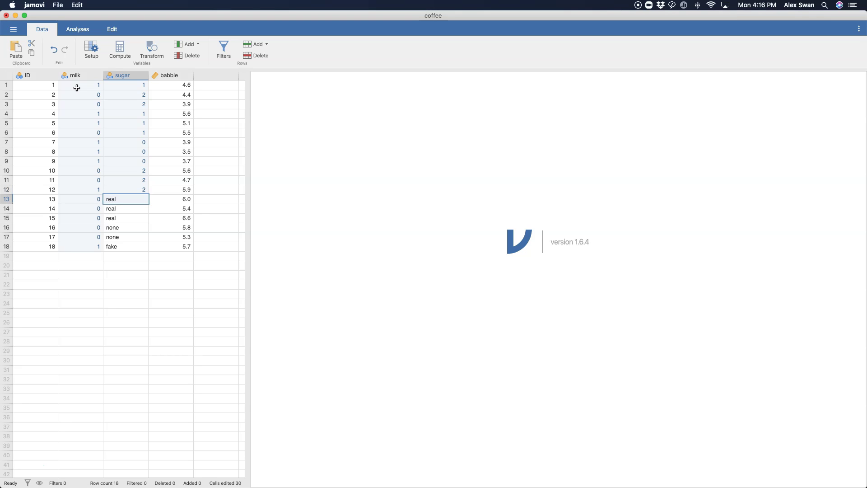
text(1)
key(Return)
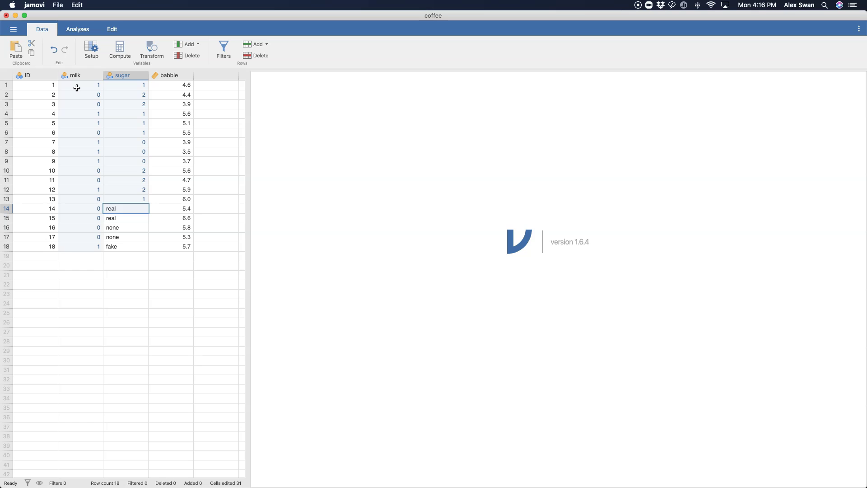
text(1)
key(Return)
text(1)
key(Return)
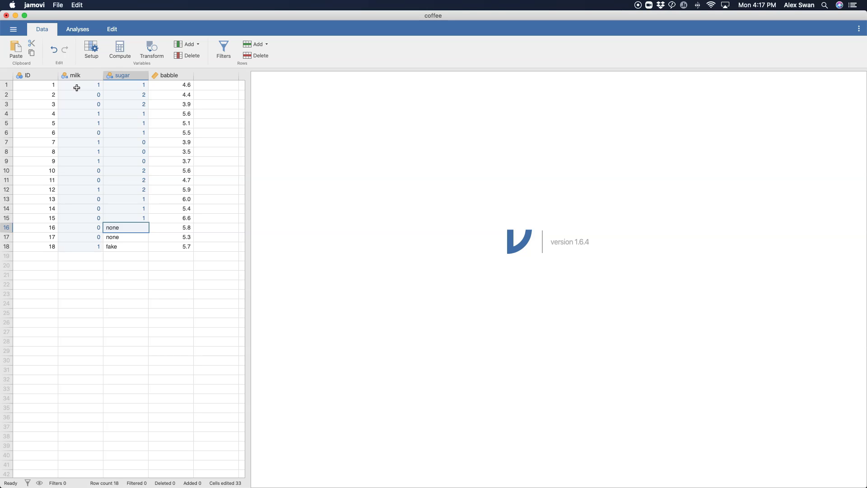
text(0)
key(Return)
text(0)
key(Return)
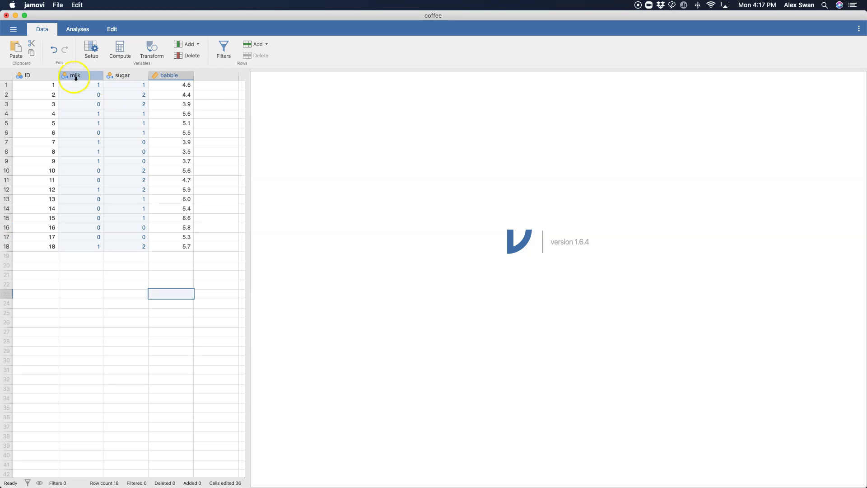
Set milk's data type to Integer and label levels 0 and 1 as No and Yes
double_click(77, 75)
click(401, 131)
click(386, 116)
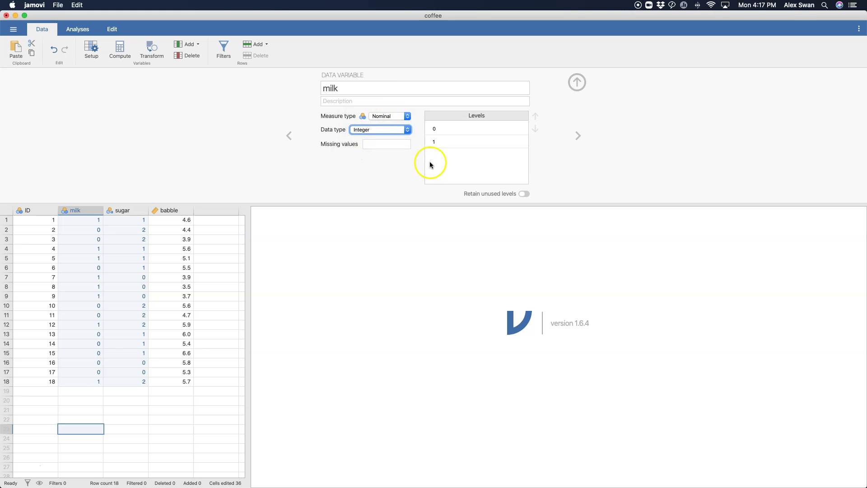
click(441, 125)
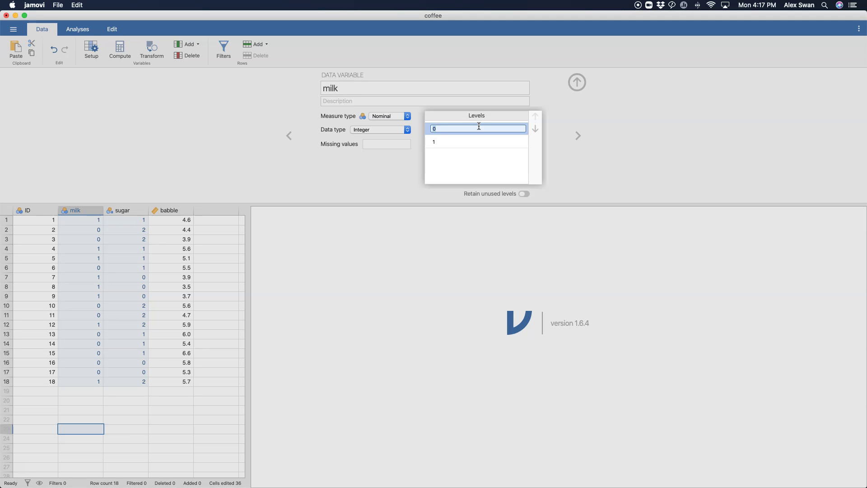
click(439, 143)
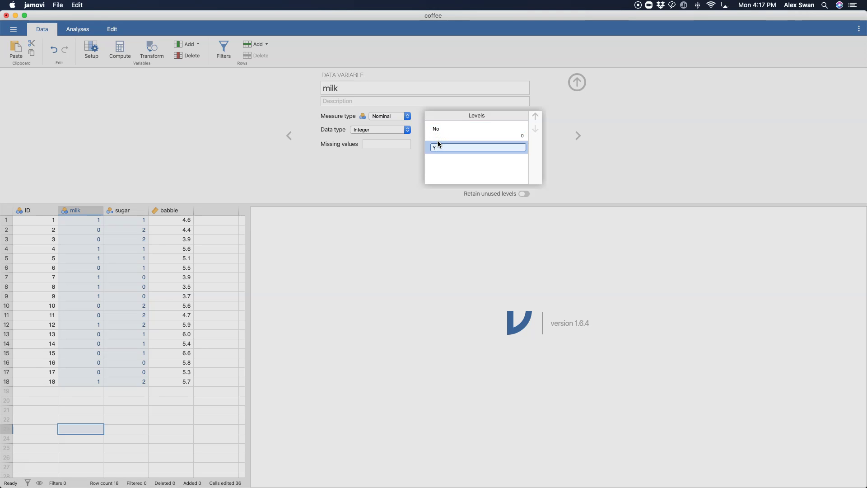
text(Yes)
key(Return)
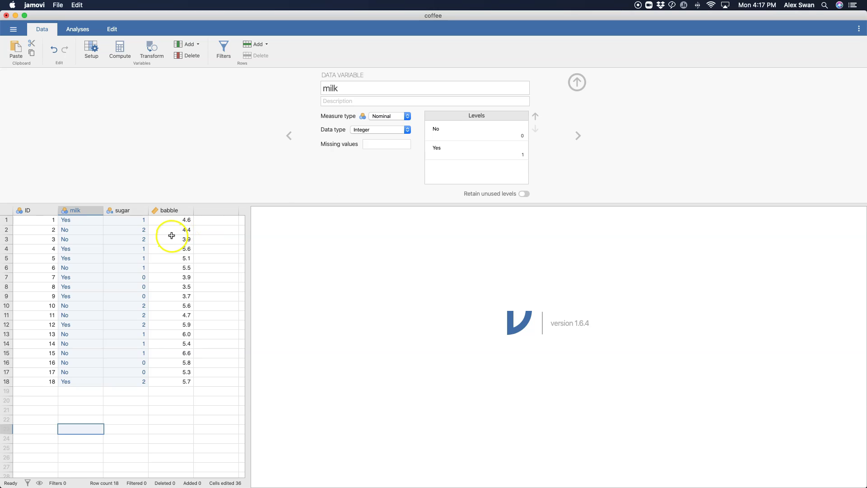
Make sugar an Integer variable with levels 0, 1, 2 labelled None, Real, Fake
click(137, 215)
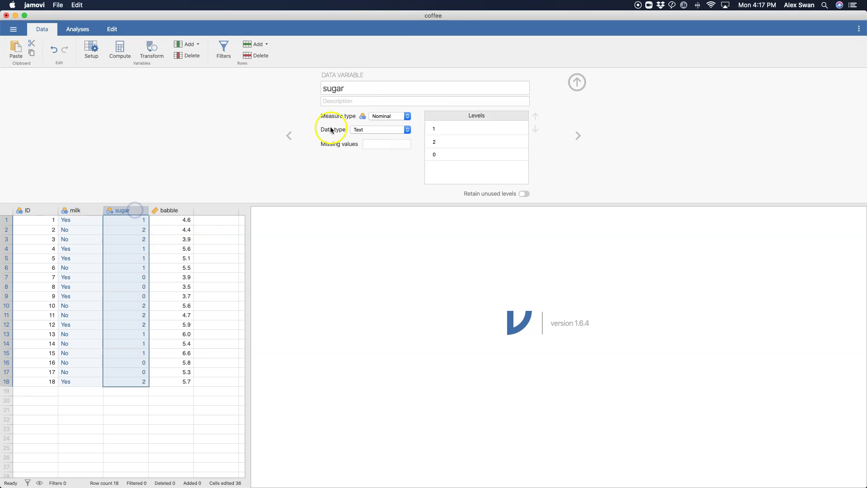
click(381, 130)
click(373, 115)
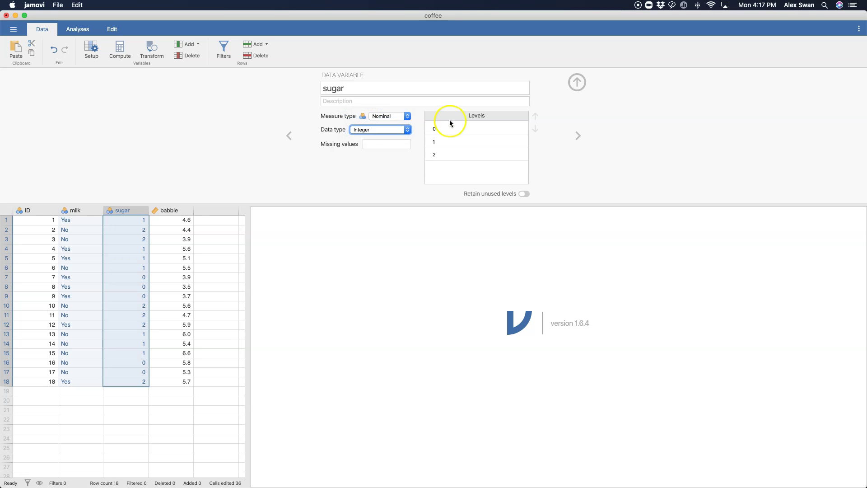
click(449, 128)
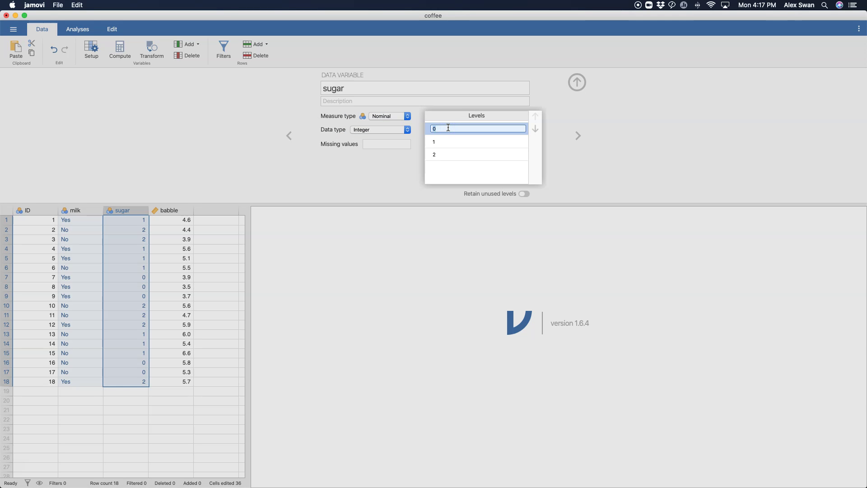
text(None)
click(445, 138)
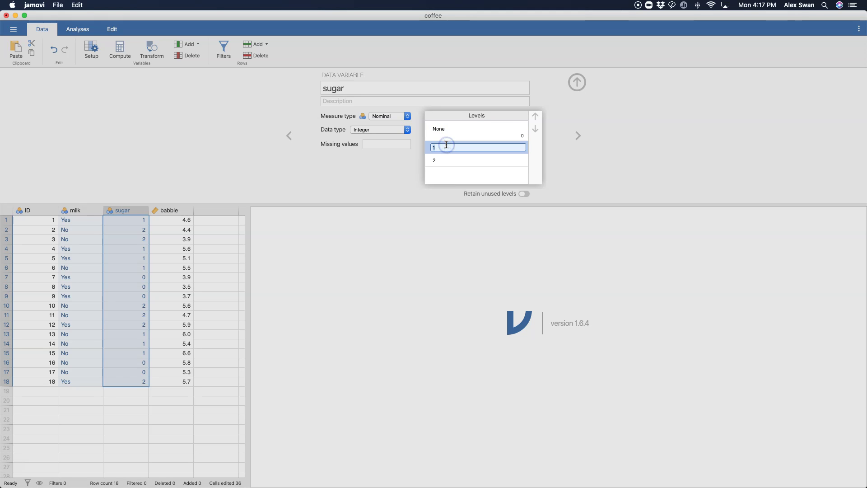
text(Real)
click(445, 161)
text(Fake)
click(446, 178)
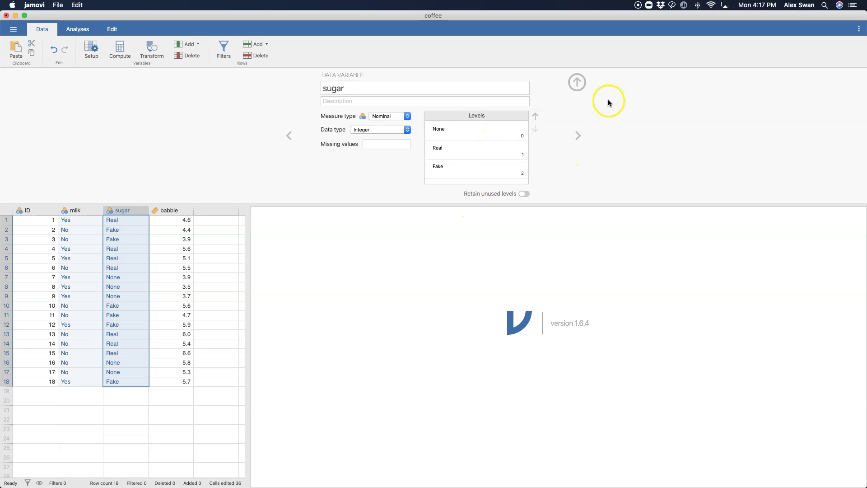
click(576, 81)
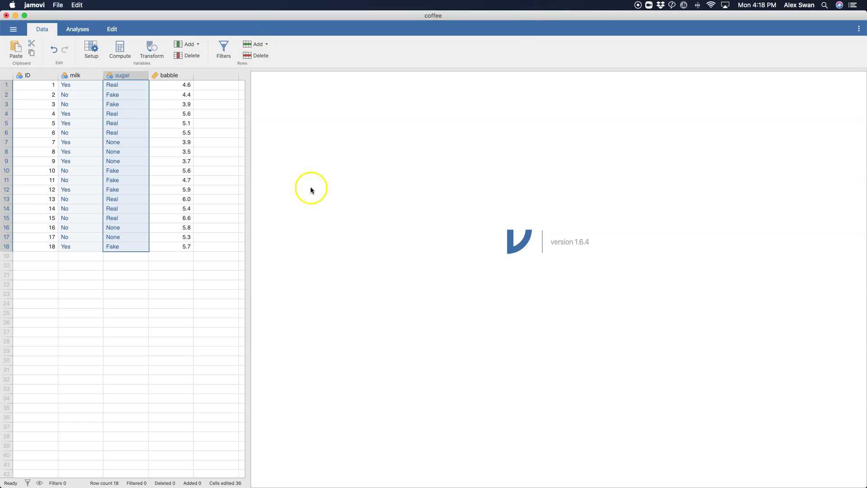
Switch to the Analyses ribbon to see the available analyses
click(77, 32)
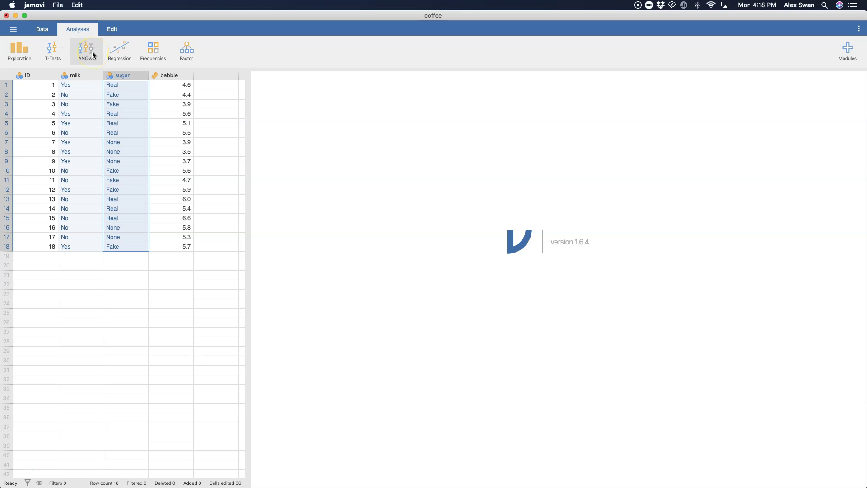
Start a new ANOVA from the ANOVA menu in the Analyses ribbon
click(85, 51)
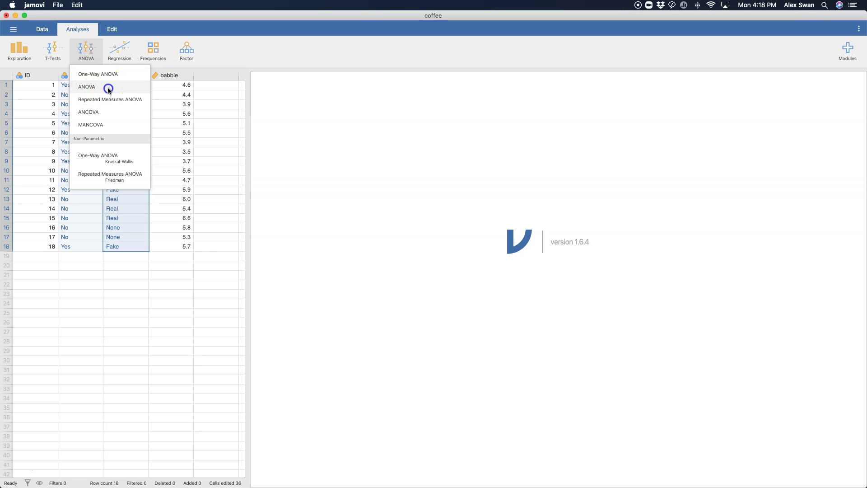
click(107, 88)
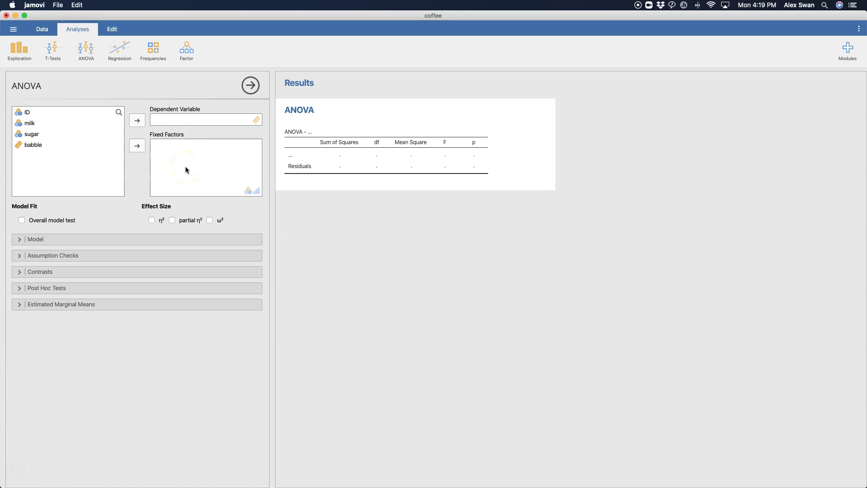
Set babble as the dependent variable with milk and sugar as fixed factors
click(34, 143)
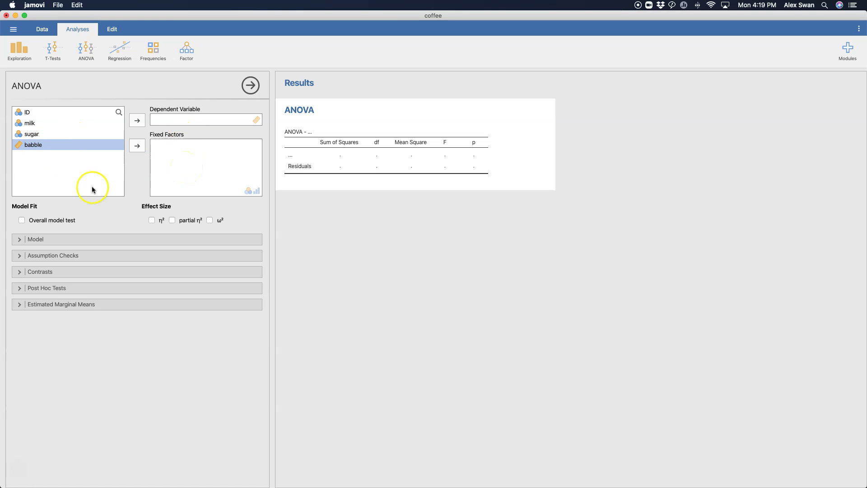
click(138, 121)
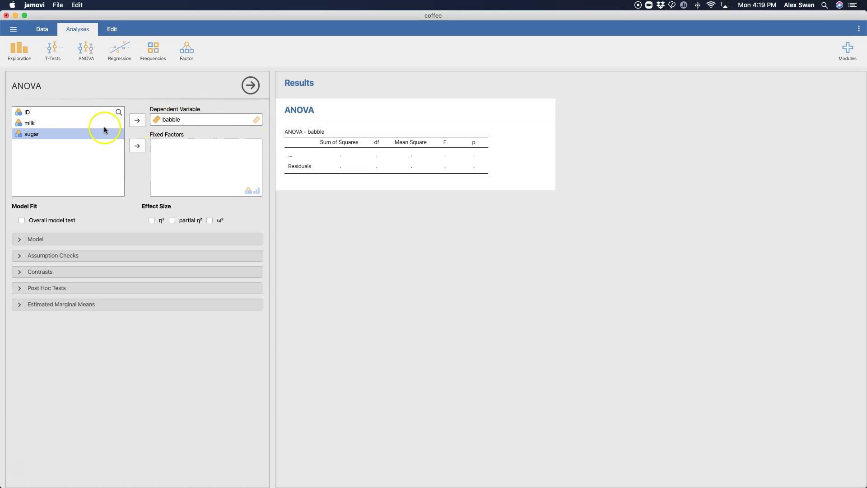
click(44, 125)
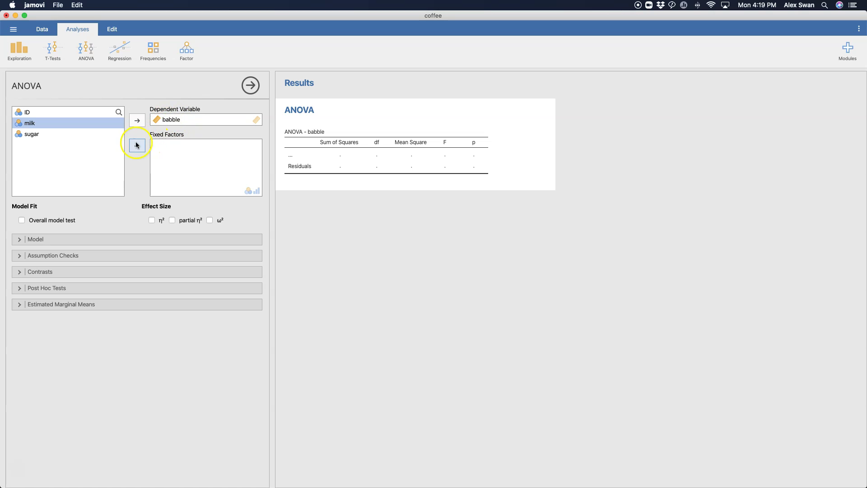
click(138, 145)
click(48, 124)
click(135, 145)
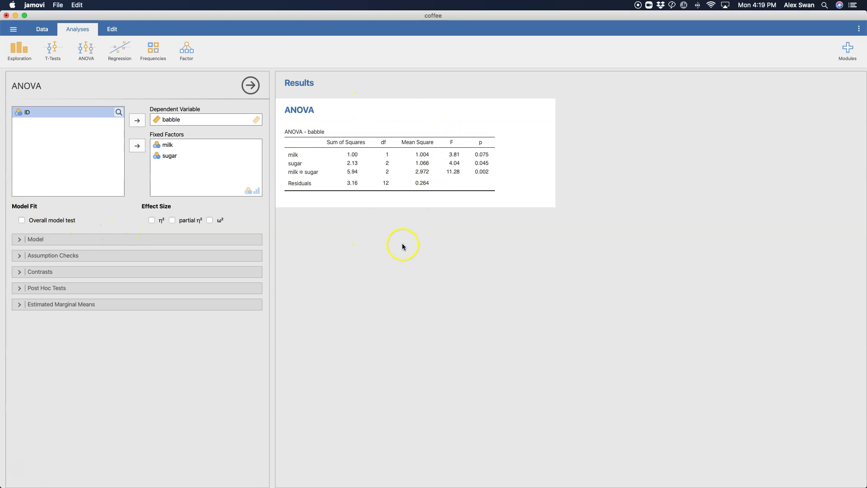
Expand the Model, Assumption Checks, Contrasts and Post Hoc Tests option sections
click(84, 241)
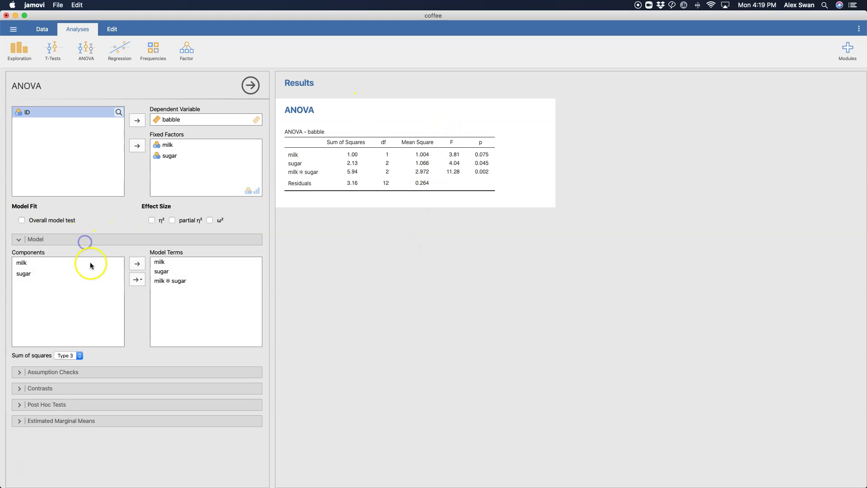
click(123, 371)
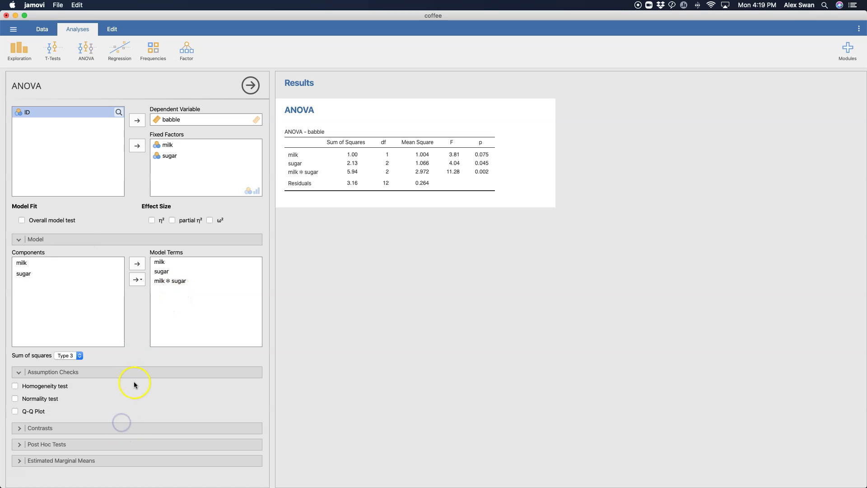
click(133, 427)
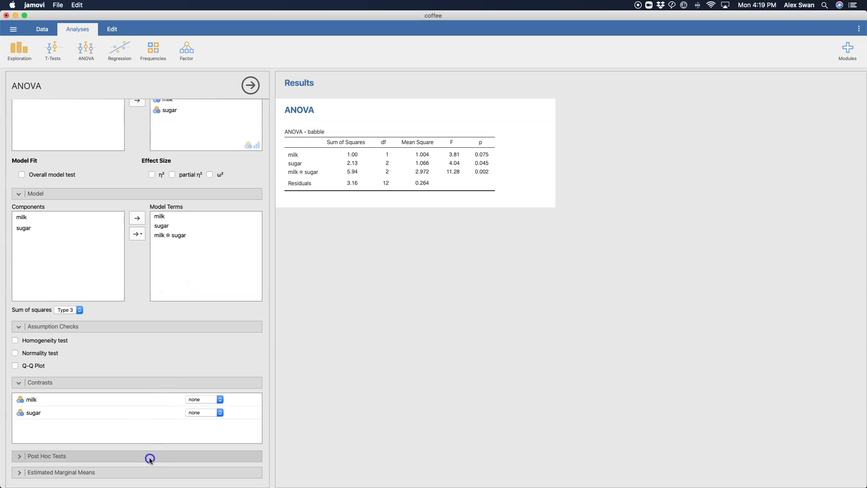
click(151, 456)
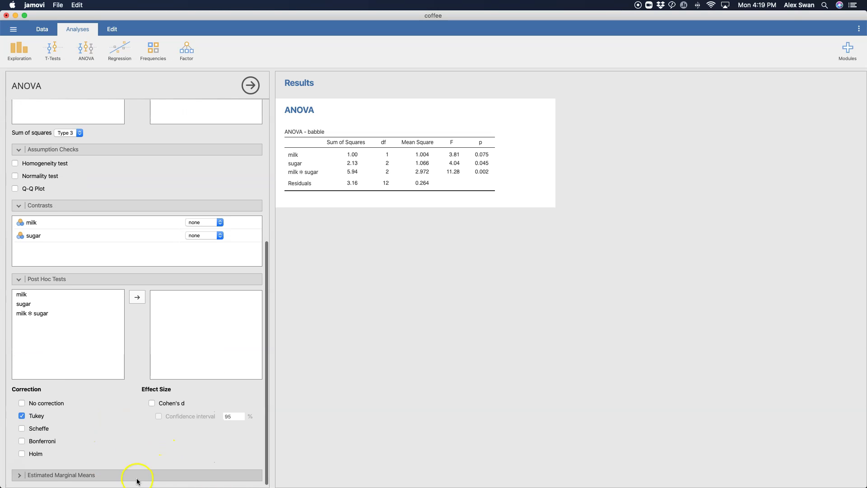
scroll(145, 419, up, 5)
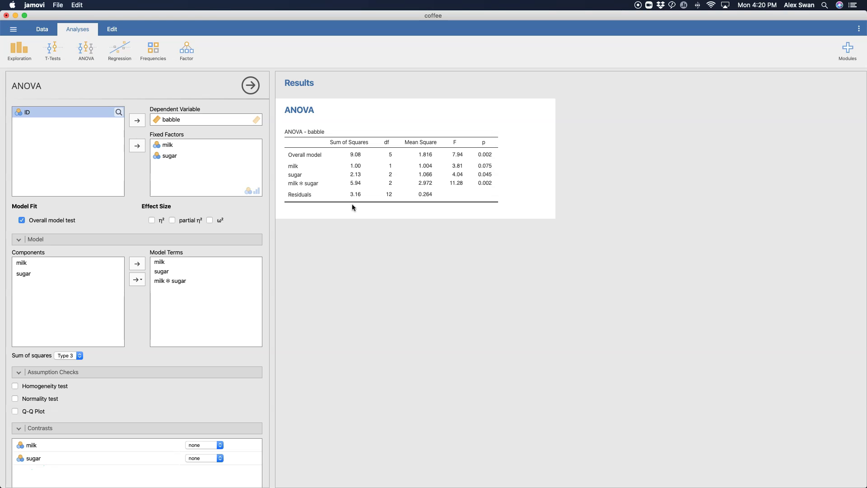
Add η² and partial η² effect size columns to the ANOVA table
click(152, 220)
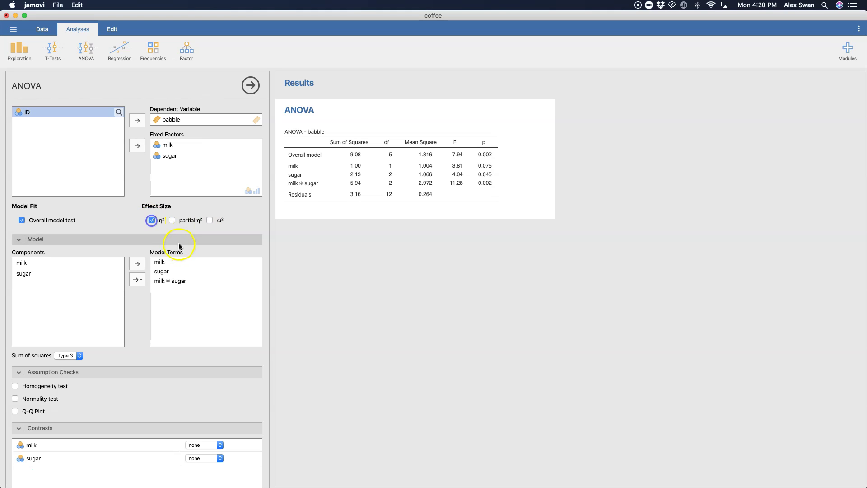
click(172, 220)
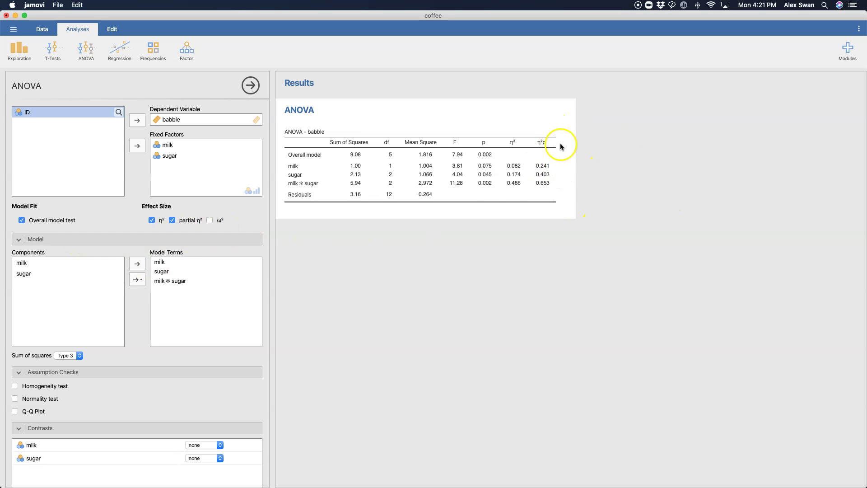
Remove the milk ✻ sugar interaction, then re-add it, keeping milk, sugar and milk ✻ sugar
scroll(167, 275, down, 2)
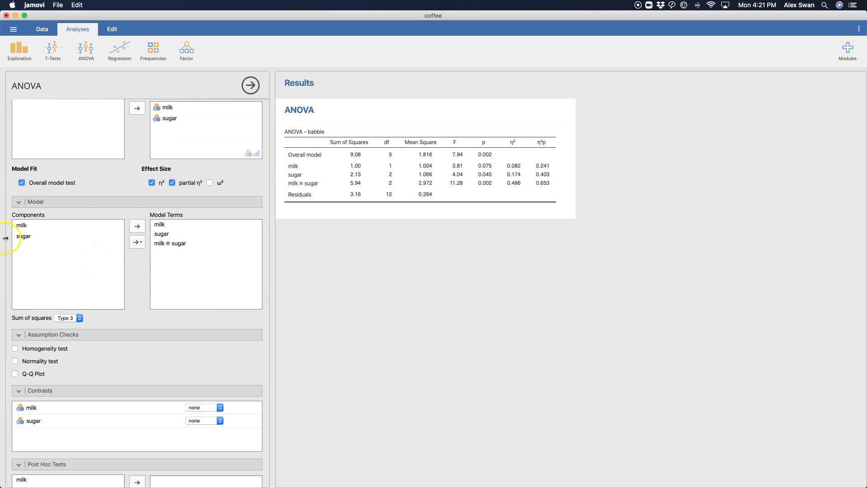
click(173, 248)
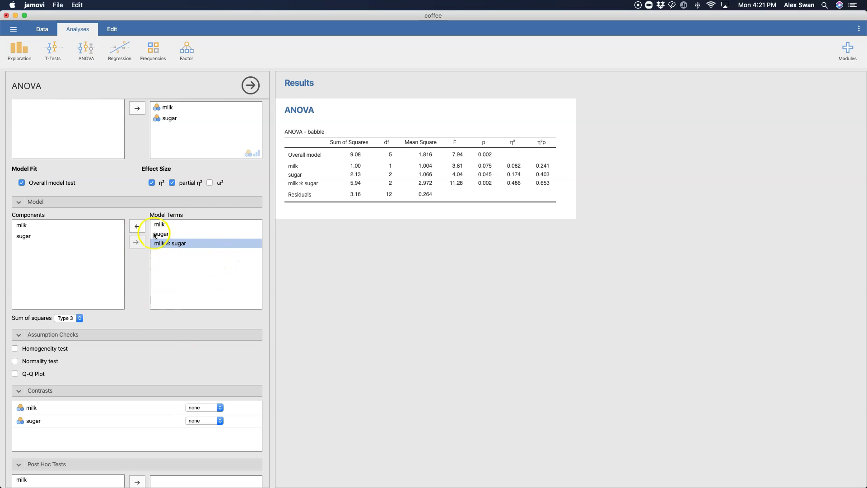
click(138, 225)
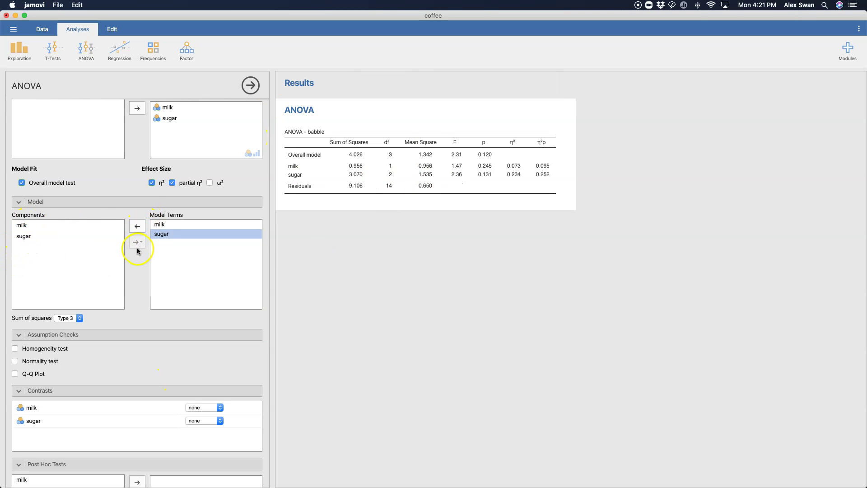
click(28, 226)
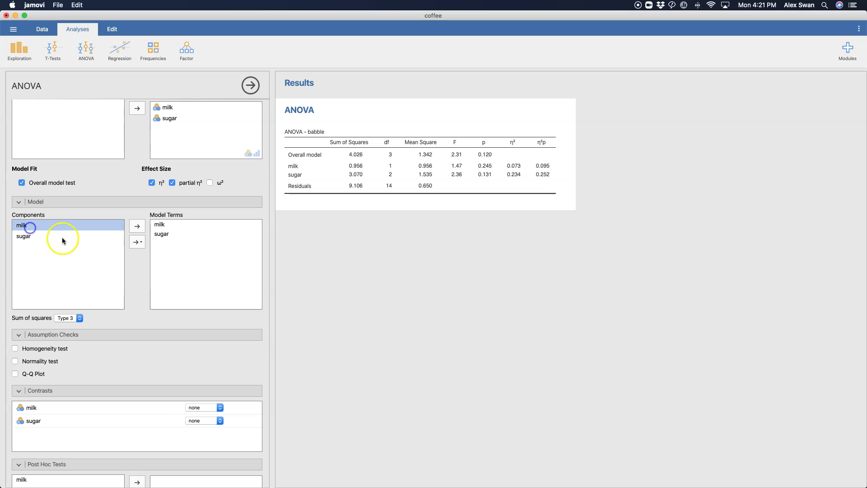
click(136, 230)
shift+click(31, 236)
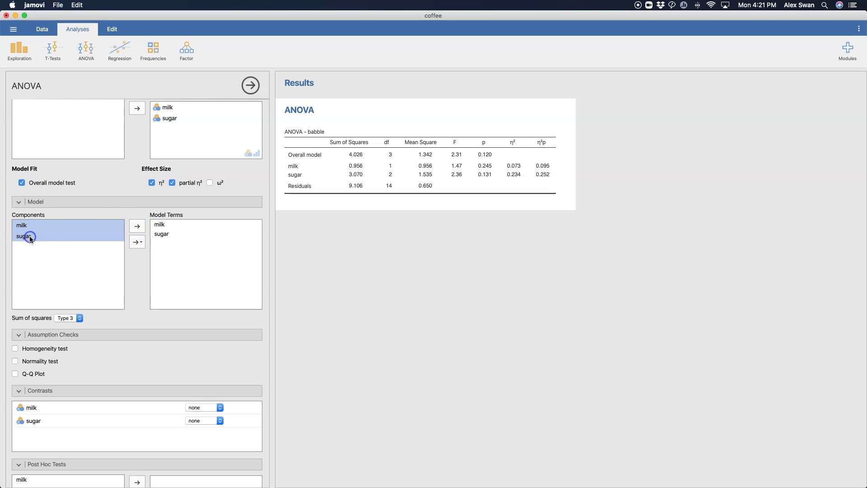
click(135, 242)
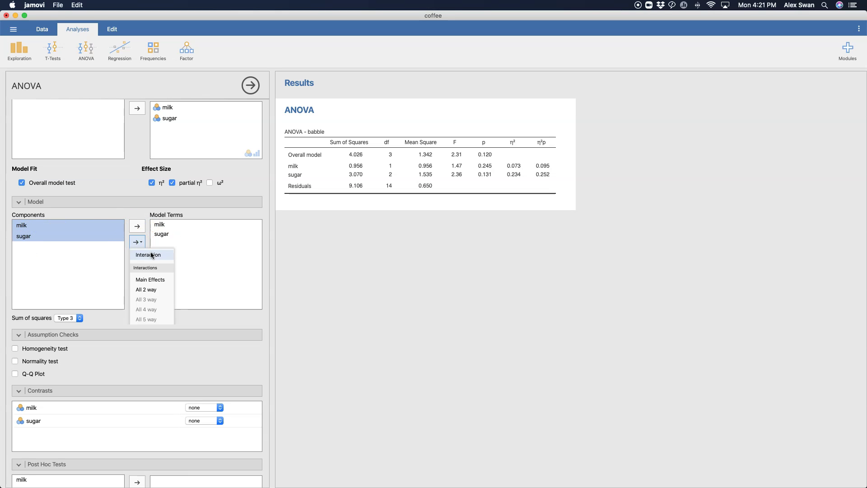
click(151, 252)
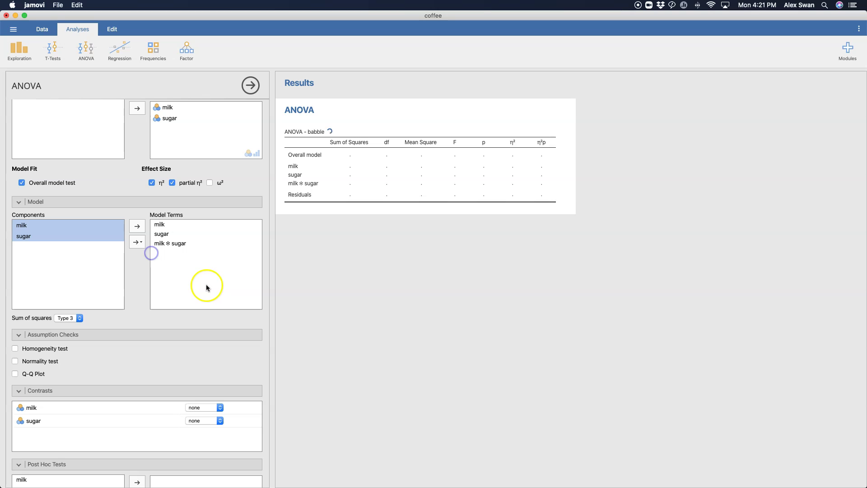
click(138, 244)
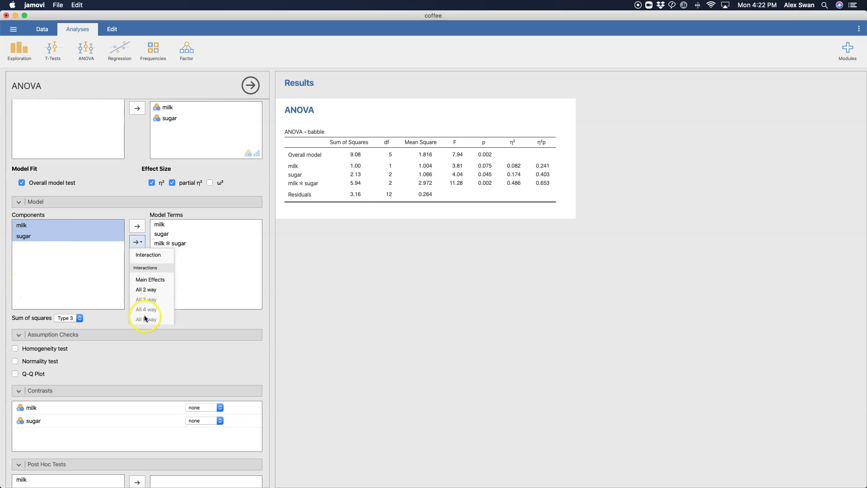
click(110, 270)
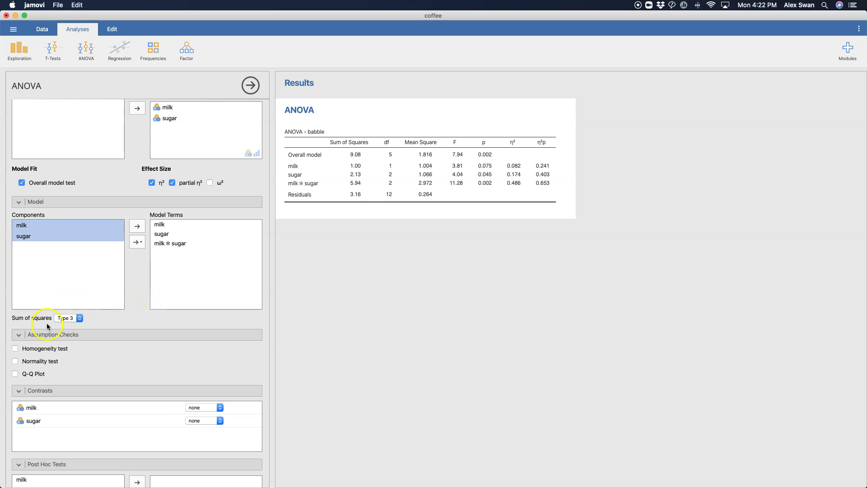
Check the sum of squares options and keep Type 3
click(73, 319)
click(148, 320)
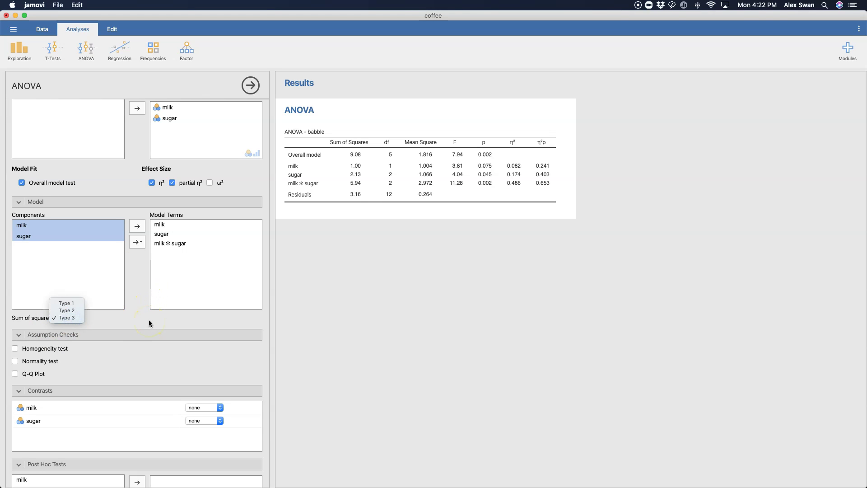
click(77, 310)
click(83, 318)
click(76, 316)
click(79, 319)
click(98, 319)
click(113, 319)
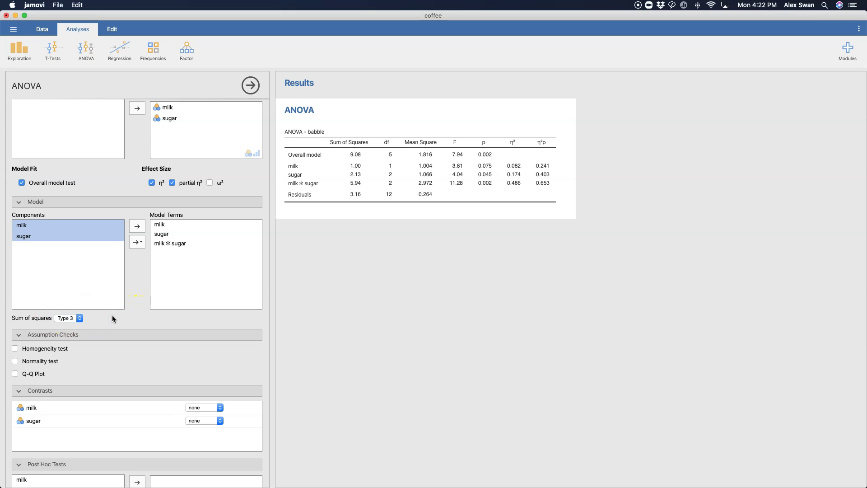
click(79, 320)
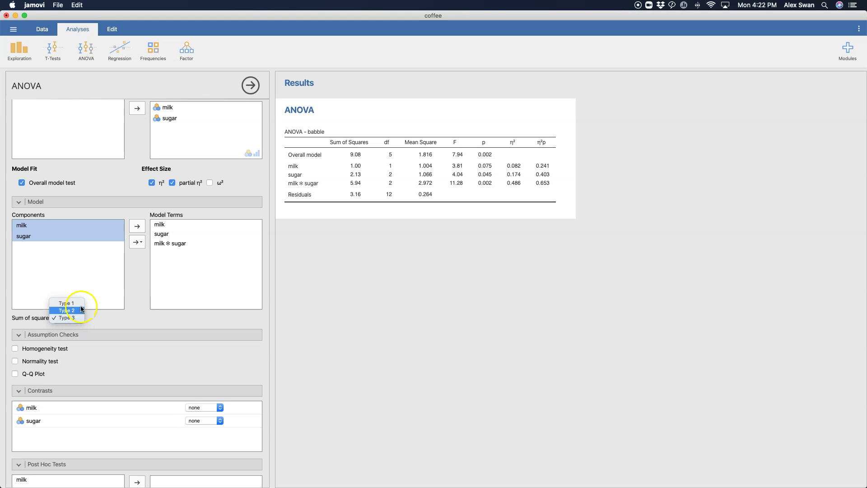
click(138, 312)
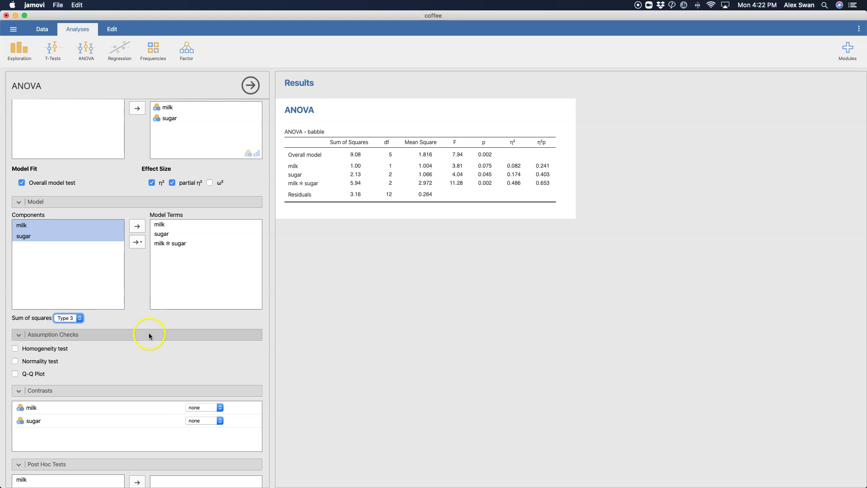
scroll(145, 339, down, 2)
Add the homogeneity test, Shapiro-Wilk normality test and residuals Q-Q plot to the assumption checks
click(43, 304)
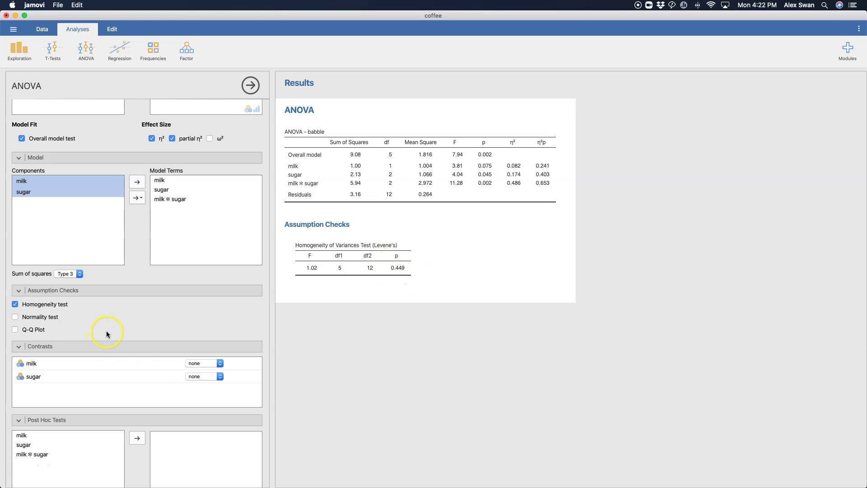
click(58, 321)
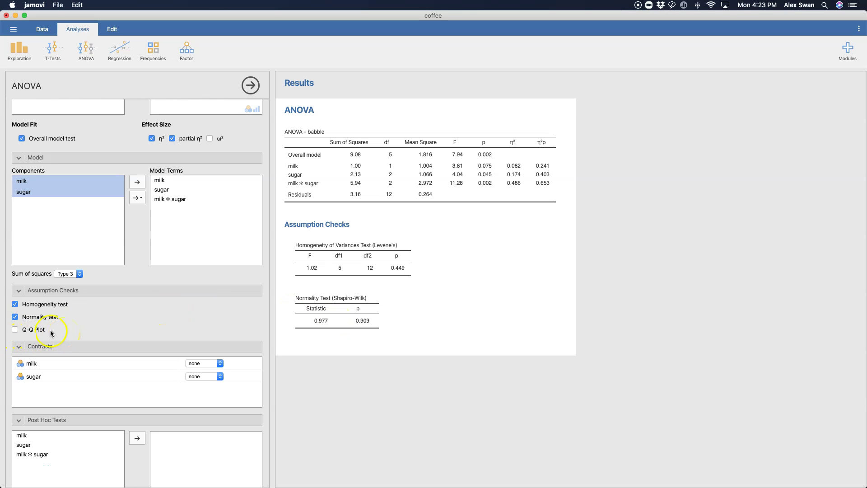
click(16, 330)
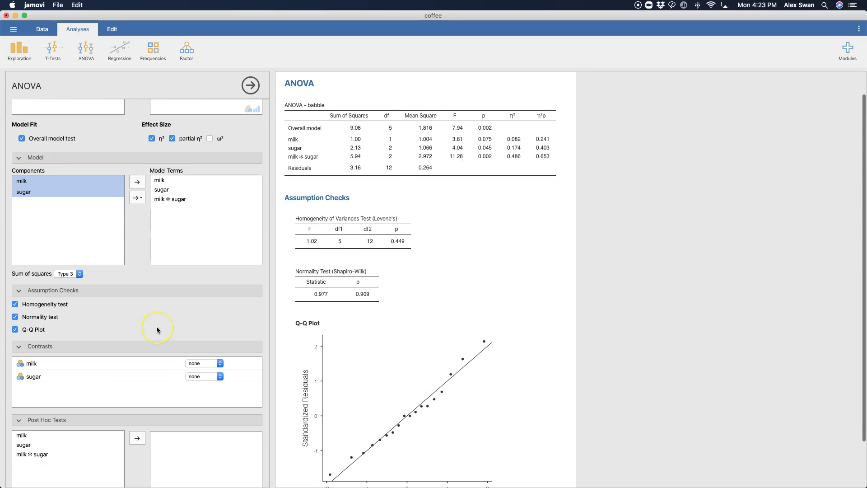
scroll(157, 328, down, 2)
scroll(397, 361, down, 3)
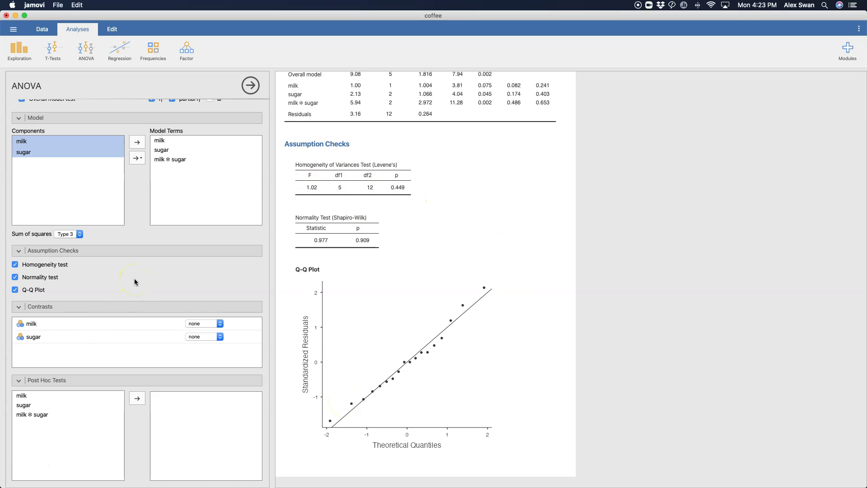
scroll(140, 277, down, 4)
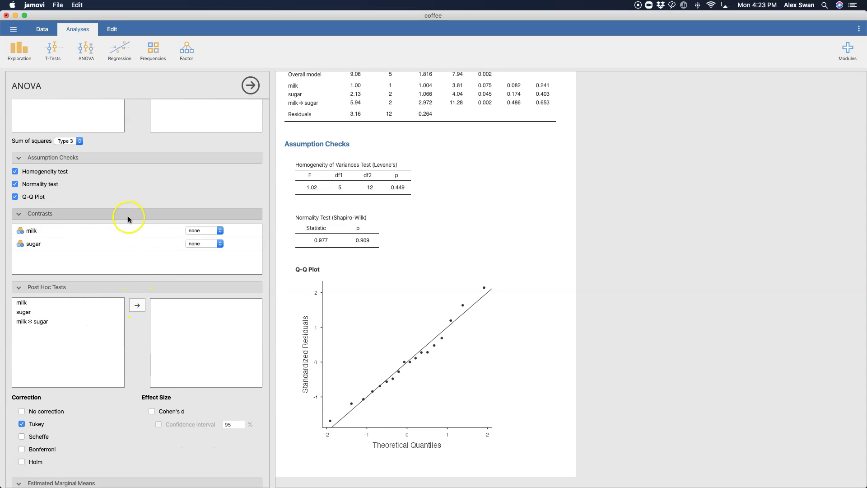
click(207, 232)
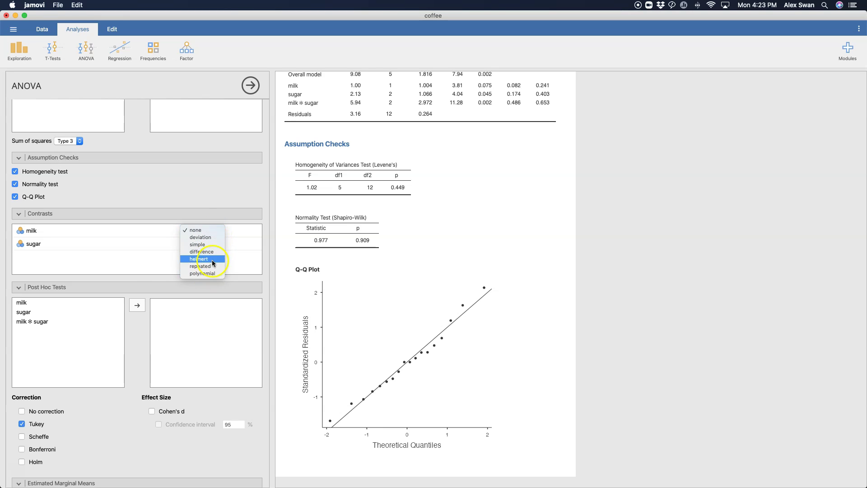
click(152, 280)
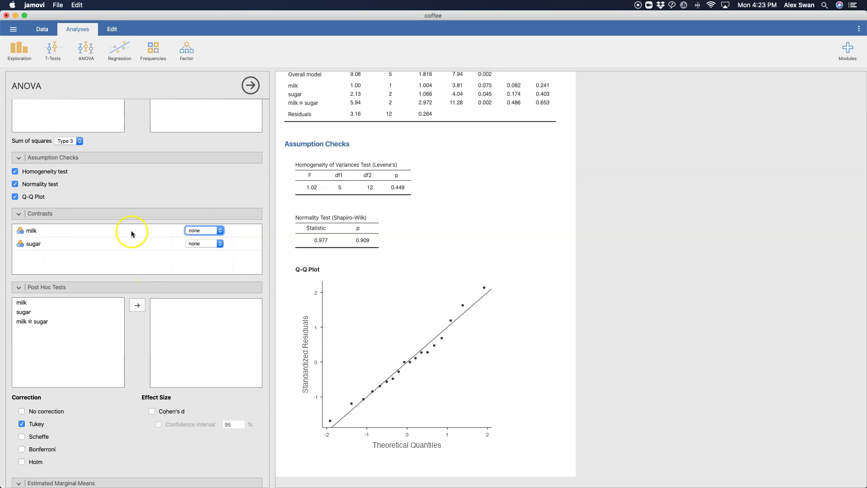
click(207, 244)
click(120, 277)
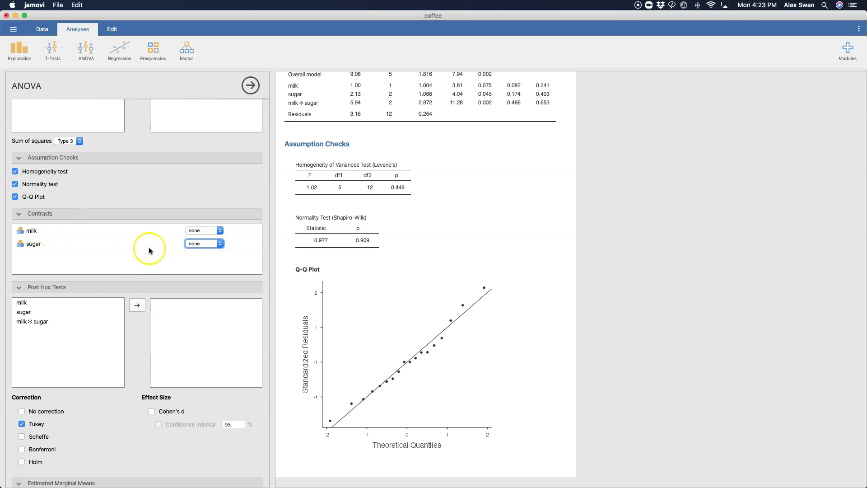
scroll(125, 299, down, 3)
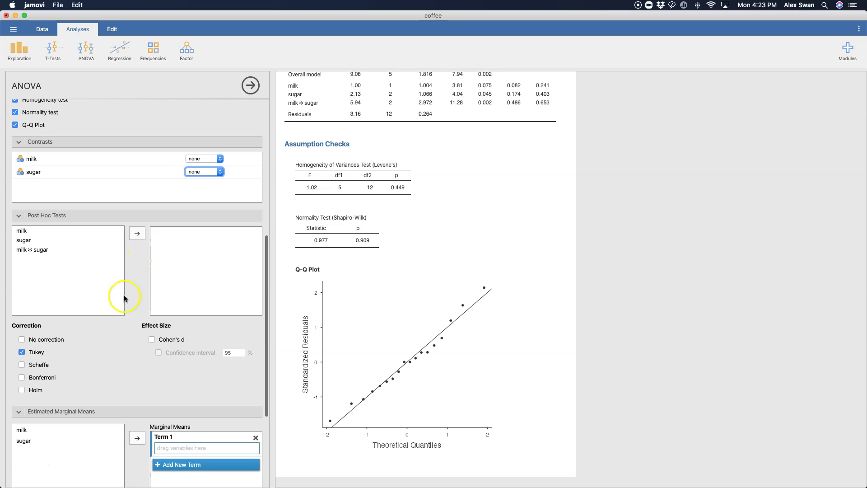
click(26, 242)
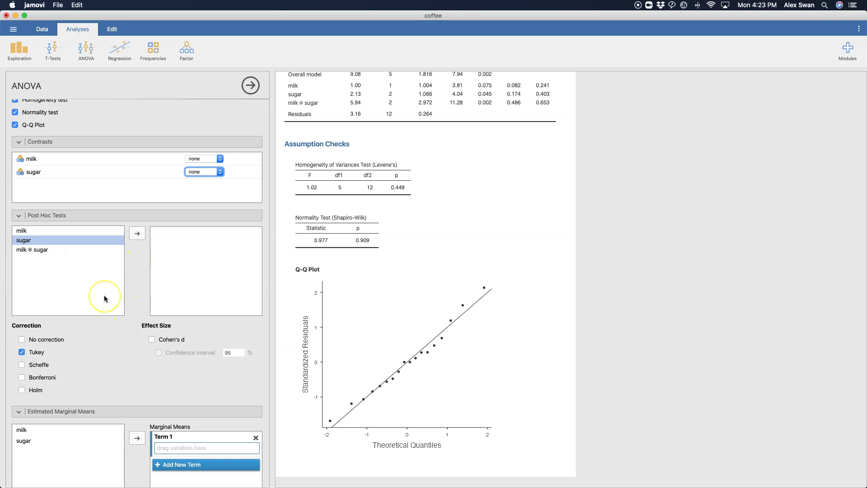
Move milk, sugar and milk ✻ sugar into the post hoc tests list and review the comparisons
click(37, 232)
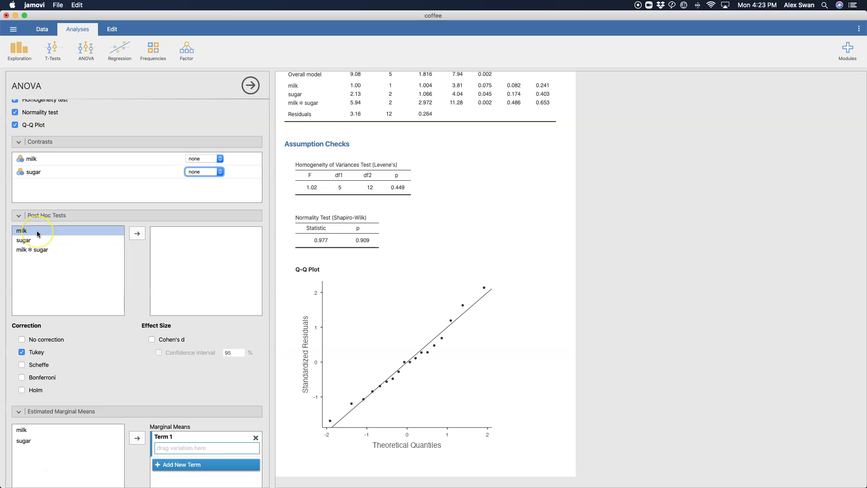
shift+click(31, 250)
click(138, 234)
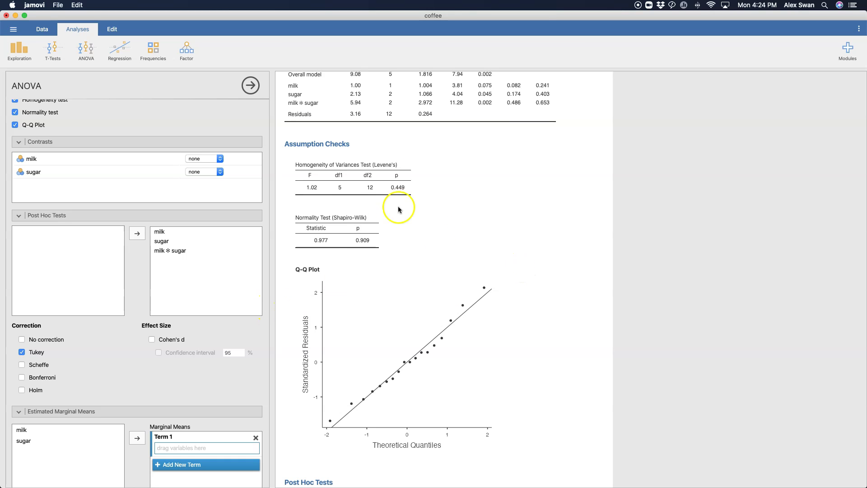
scroll(414, 280, down, 10)
scroll(414, 280, up, 1)
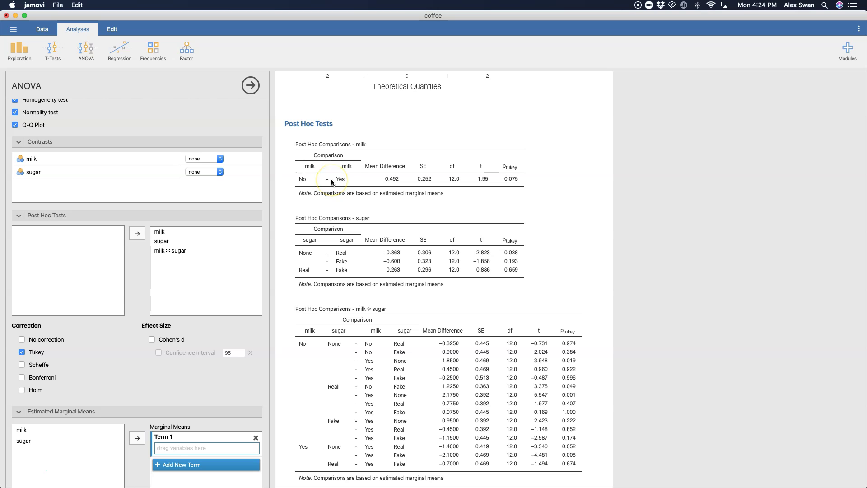
scroll(529, 213, up, 12)
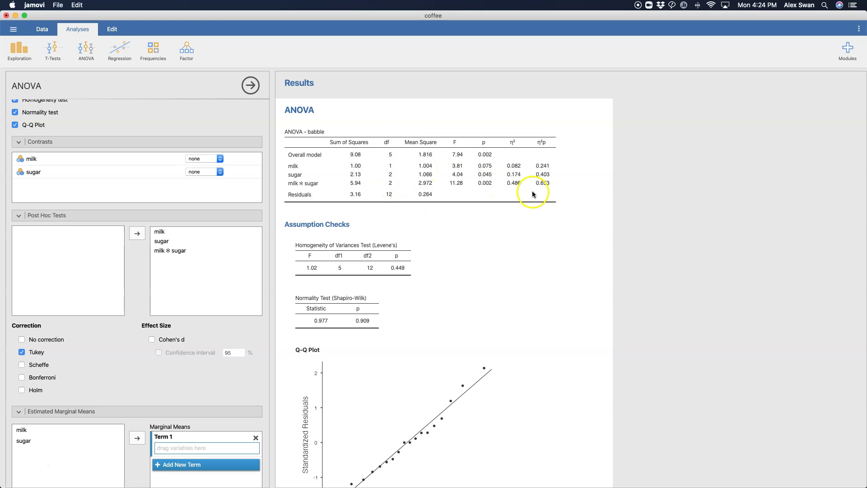
scroll(451, 267, down, 5)
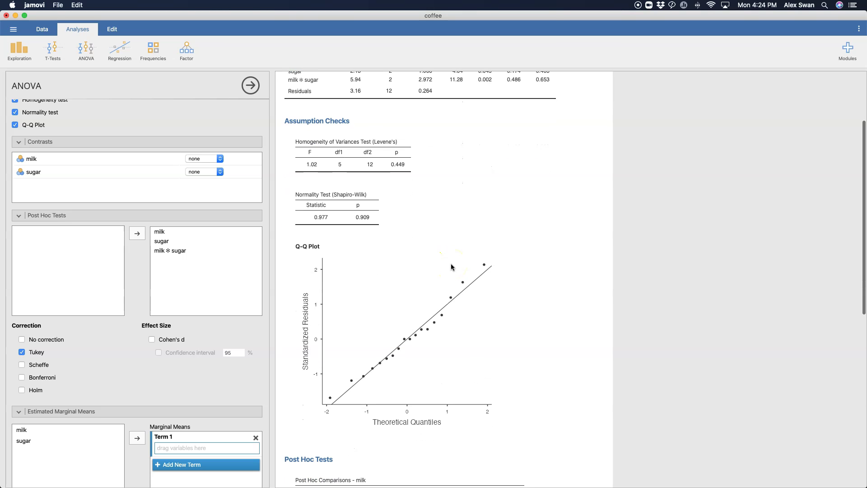
scroll(451, 266, down, 12)
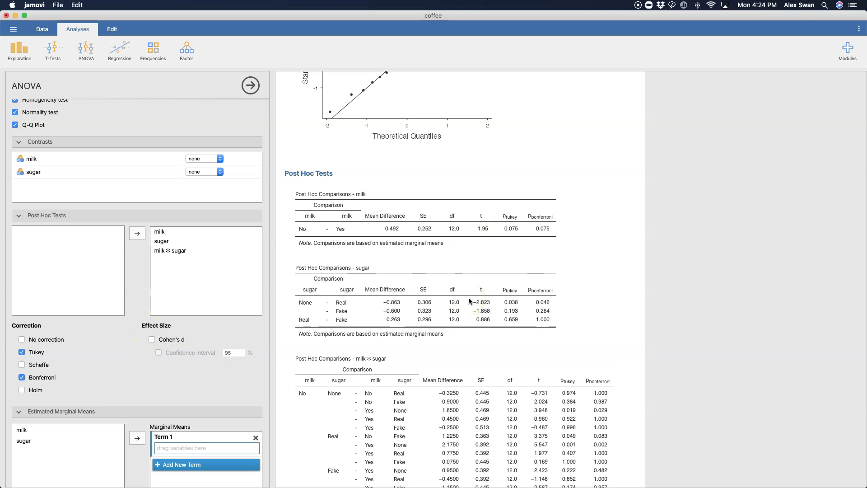
Add Cohen's d effect sizes to the post hoc tables, e.g. 0.958 for milk
click(165, 342)
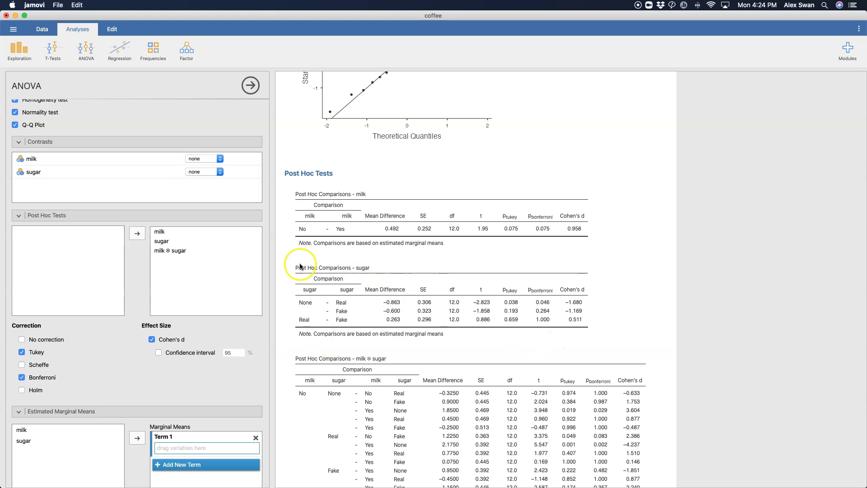
scroll(452, 274, up, 15)
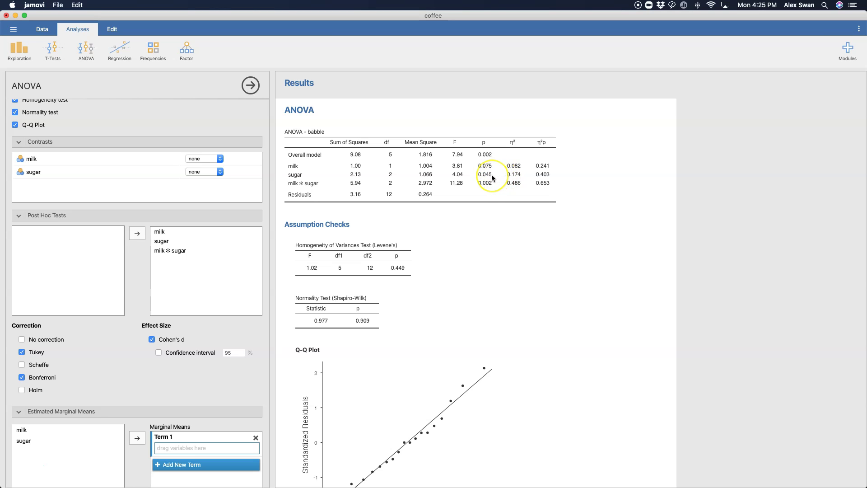
scroll(497, 177, down, 10)
scroll(492, 175, down, 3)
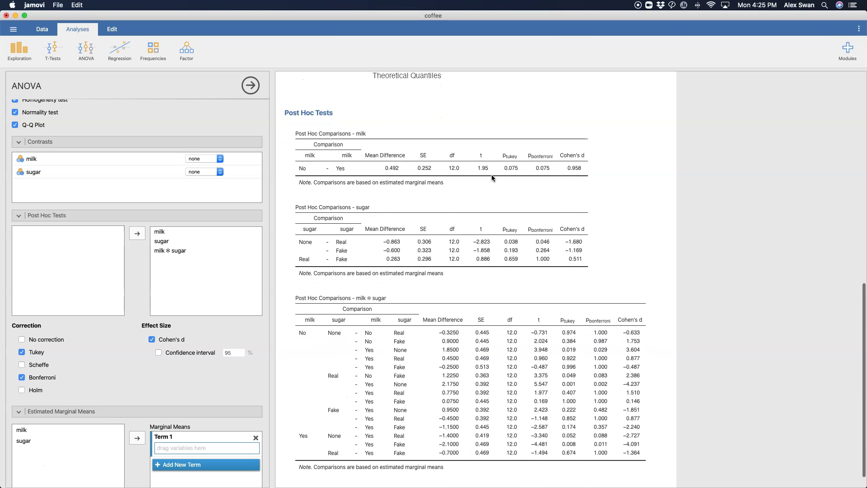
scroll(550, 258, up, 13)
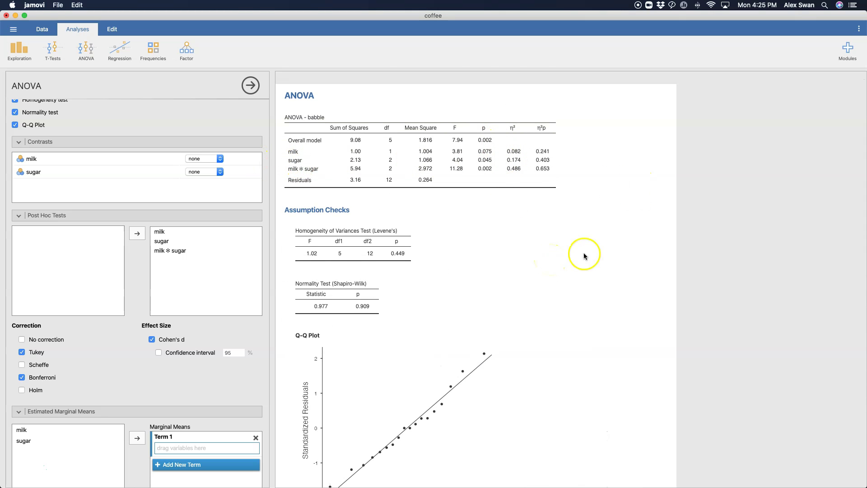
scroll(530, 301, down, 10)
scroll(531, 301, down, 1)
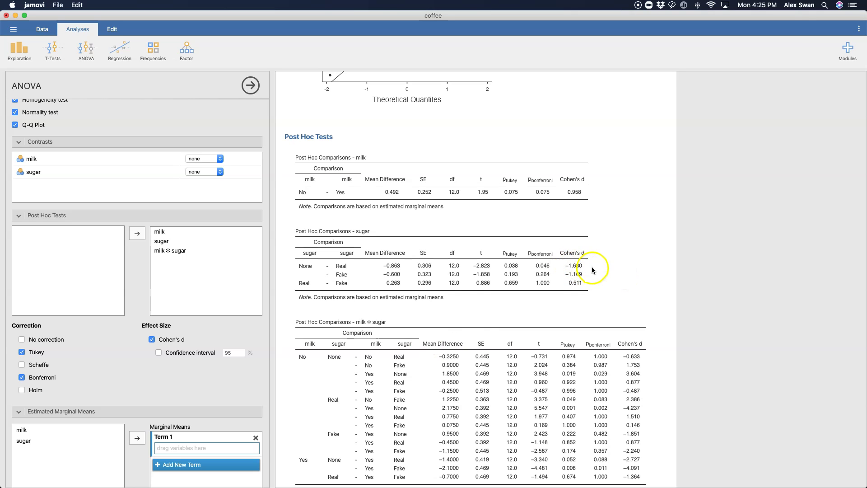
scroll(461, 284, down, 2)
scroll(522, 271, down, 1)
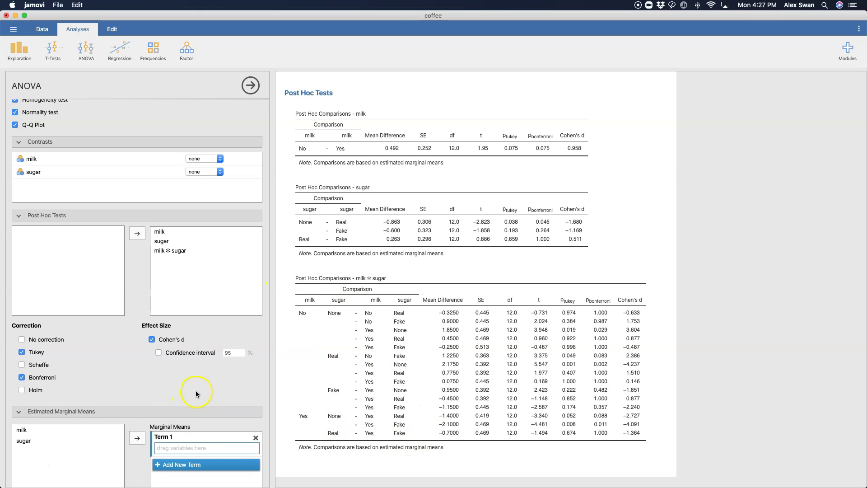
Scroll through the results to review the estimated marginal means for milk and sugar
scroll(196, 391, down, 5)
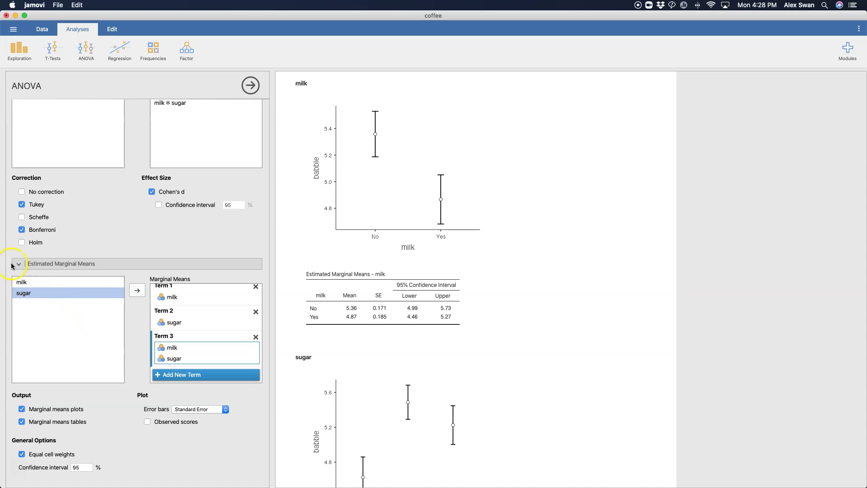
scroll(536, 399, up, 15)
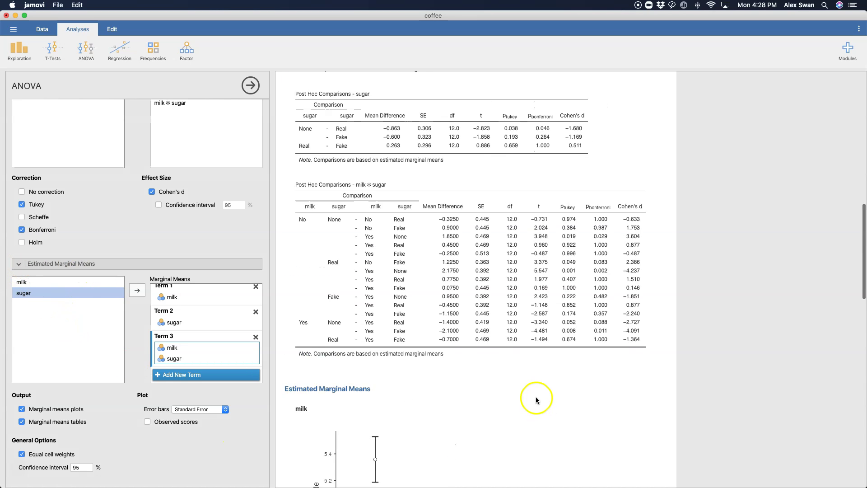
scroll(536, 400, up, 10)
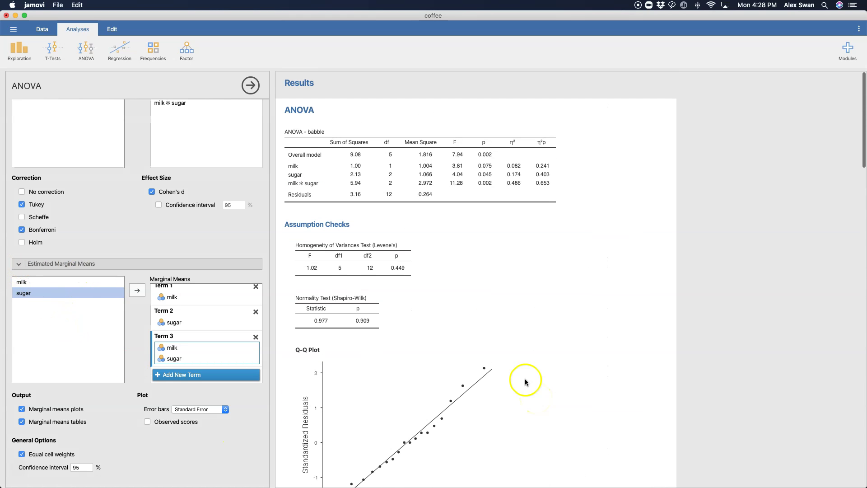
scroll(447, 256, down, 2)
scroll(447, 255, down, 2)
scroll(438, 250, up, 2)
scroll(436, 257, down, 10)
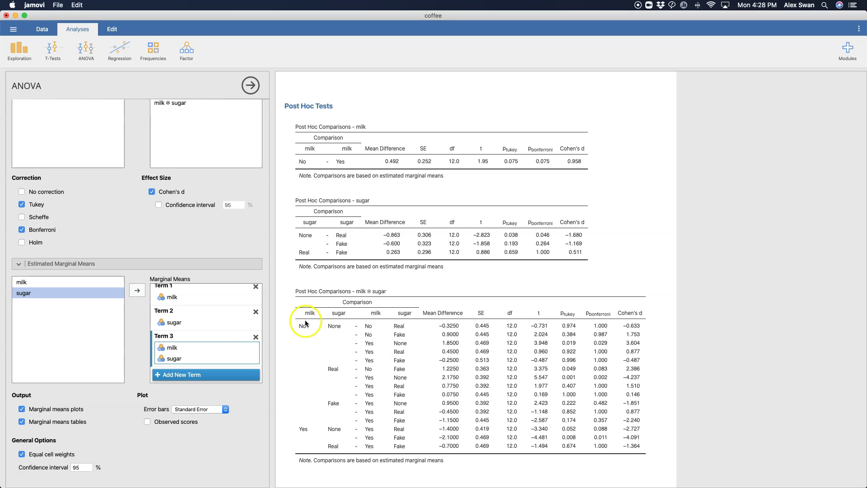
scroll(467, 333, down, 10)
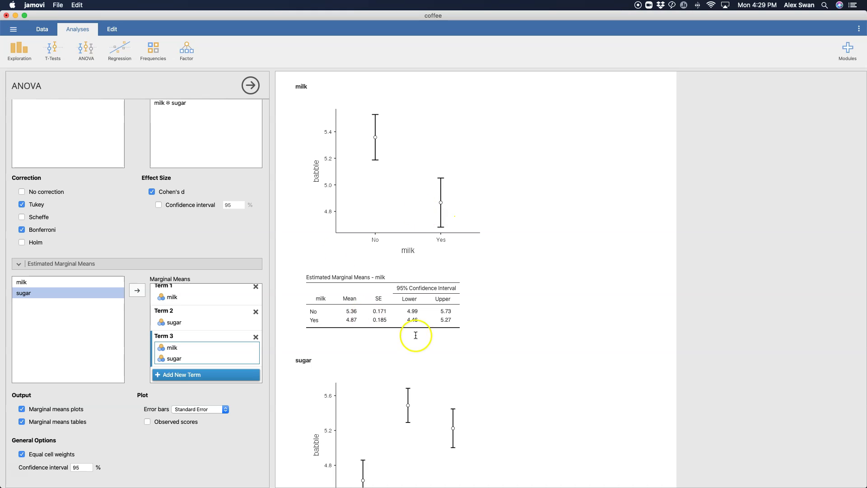
scroll(412, 331, down, 2)
scroll(195, 333, up, 1)
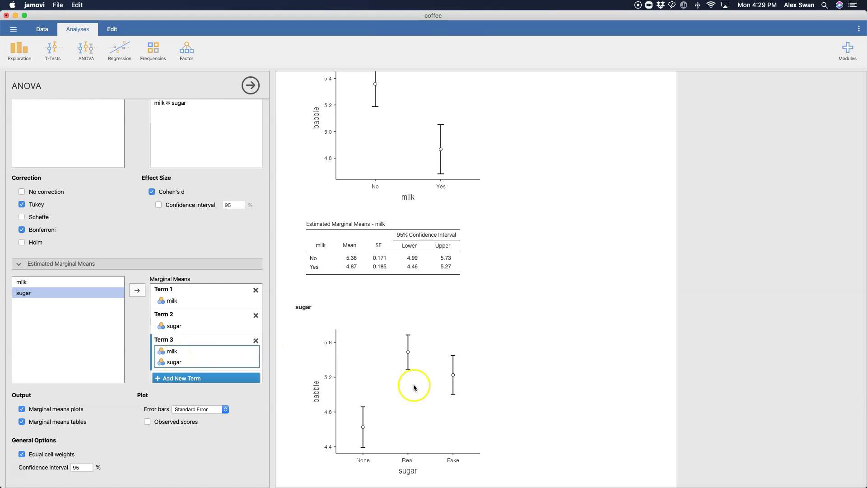
scroll(411, 370, down, 2)
scroll(444, 368, down, 2)
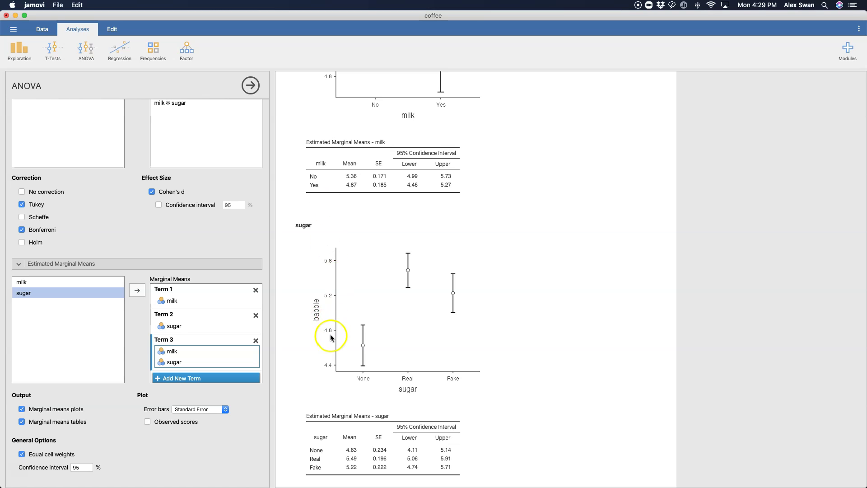
scroll(330, 337, up, 5)
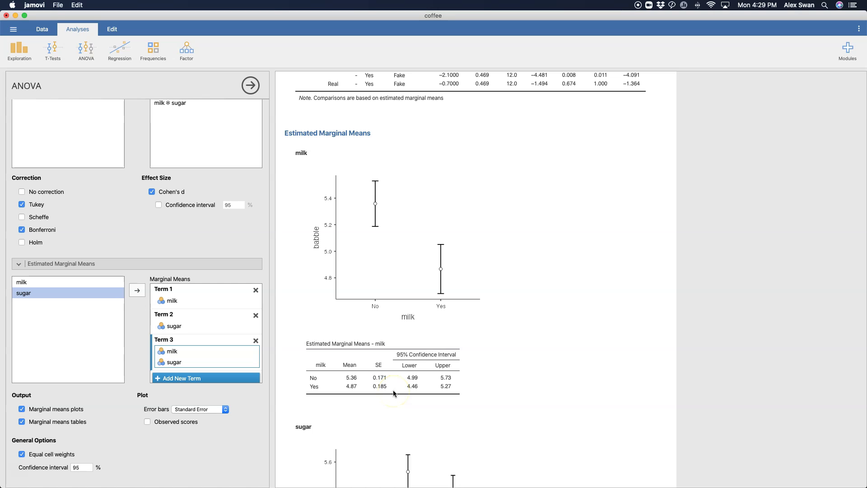
scroll(358, 300, down, 8)
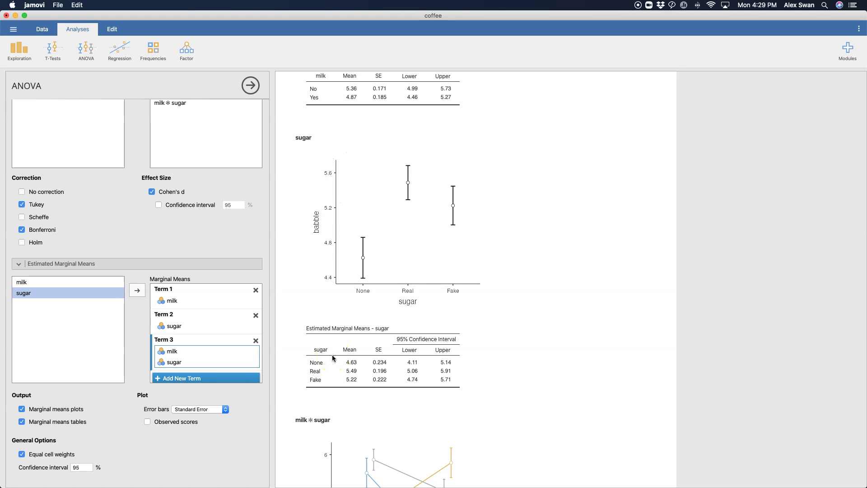
scroll(332, 355, down, 3)
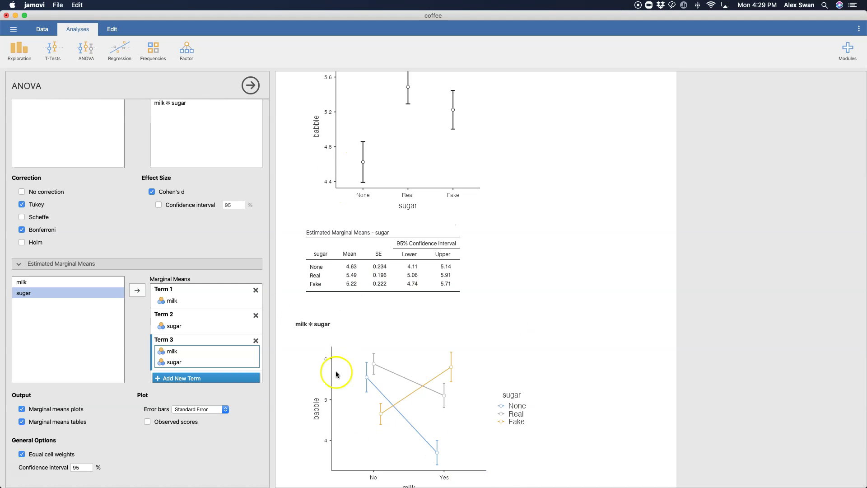
scroll(370, 407, down, 2)
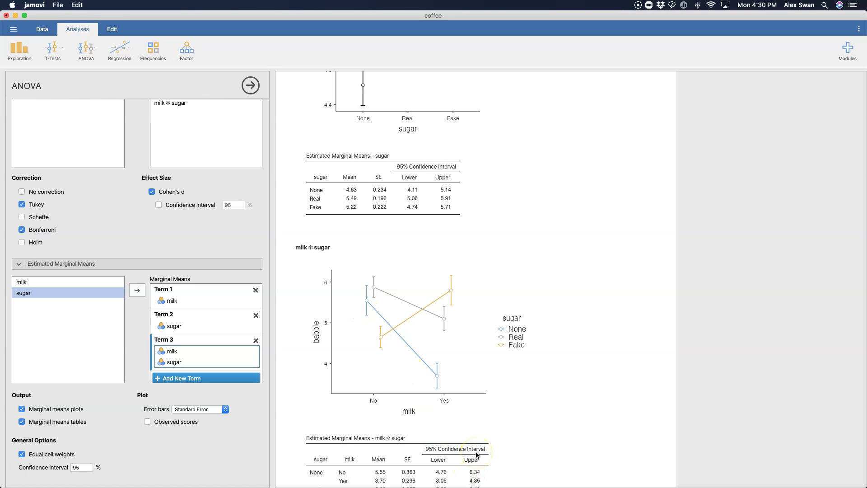
scroll(542, 403, down, 4)
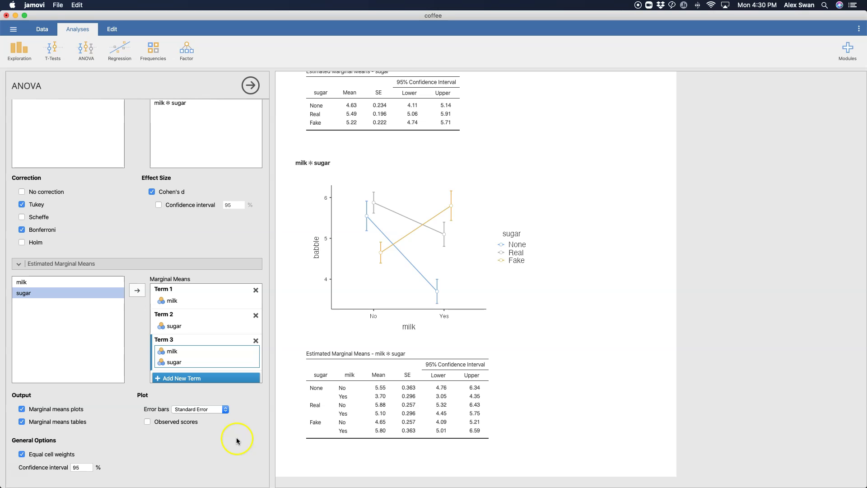
scroll(452, 380, up, 3)
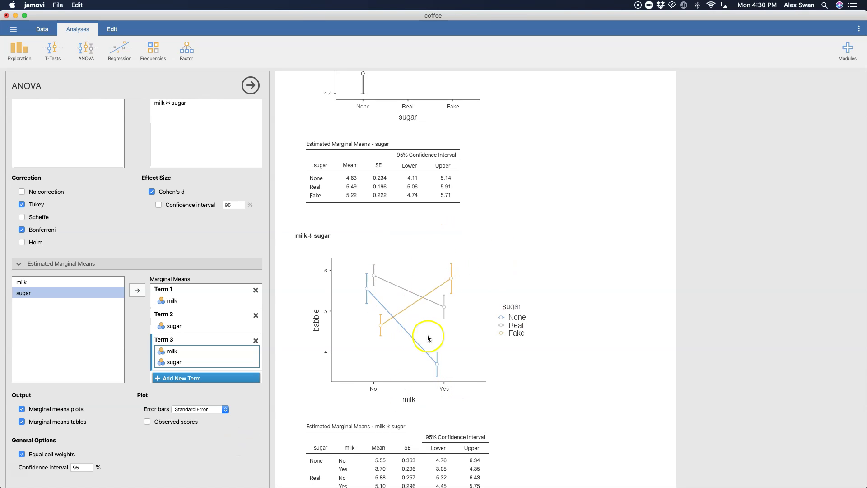
scroll(452, 353, down, 3)
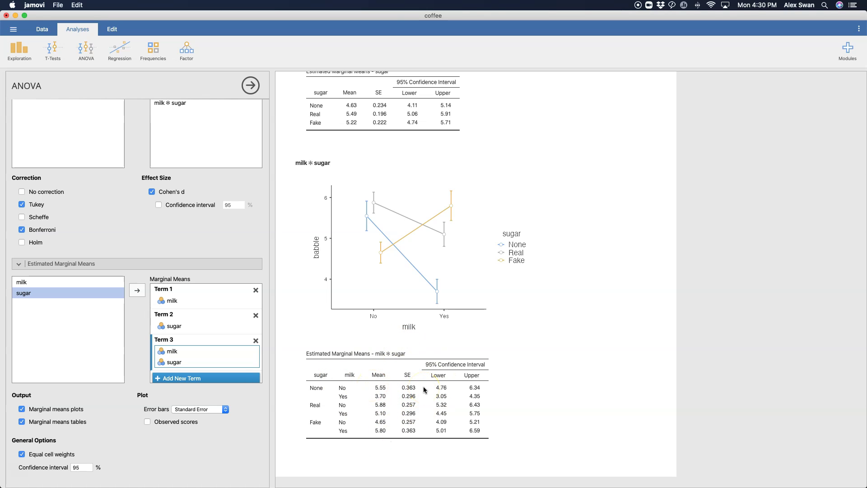
Collapse the Estimated Marginal Means, Post Hoc Tests, Assumption Checks, Model and Contrasts sections
click(23, 266)
click(23, 275)
click(19, 328)
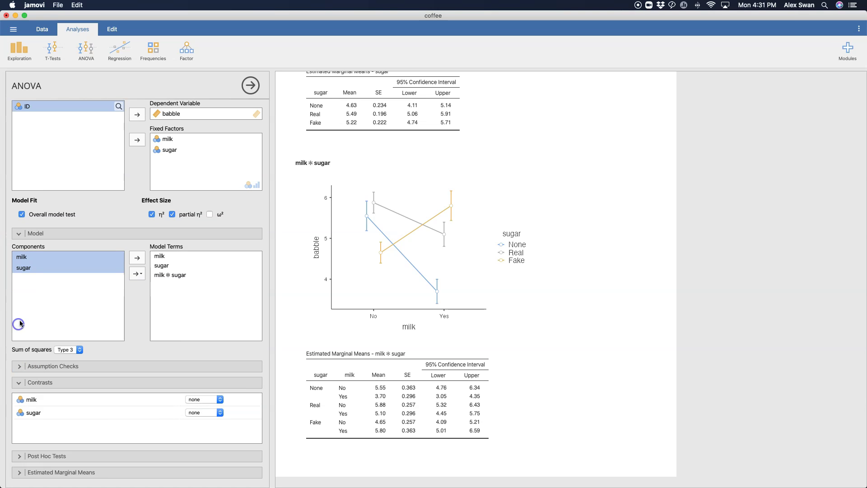
click(19, 238)
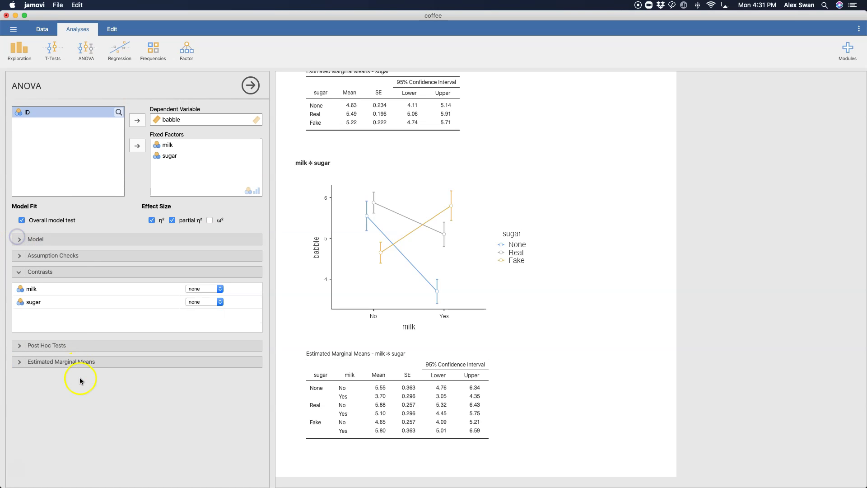
click(19, 272)
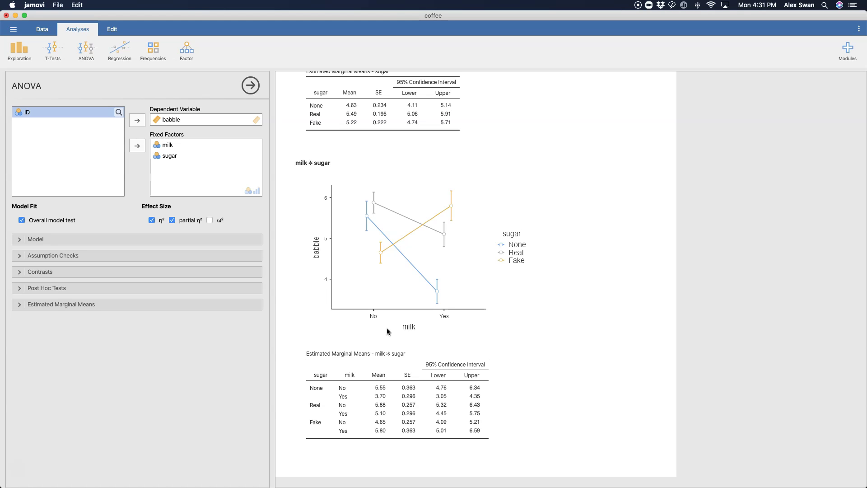
scroll(408, 325, up, 15)
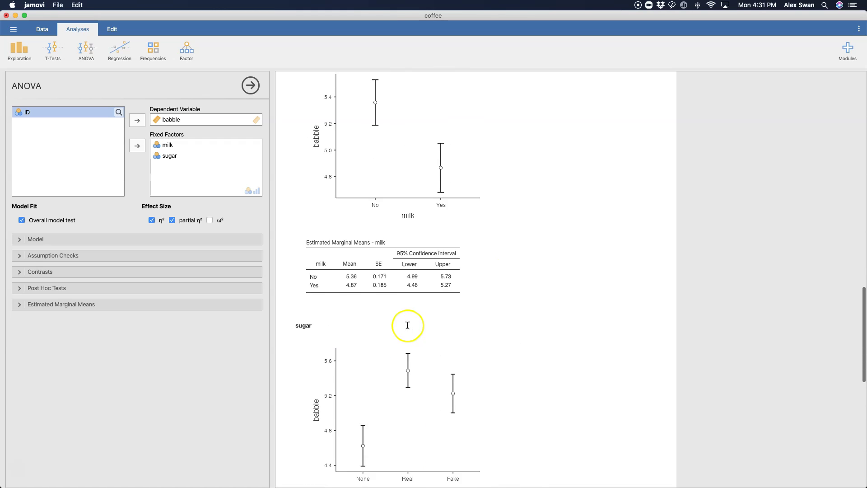
scroll(407, 325, up, 5)
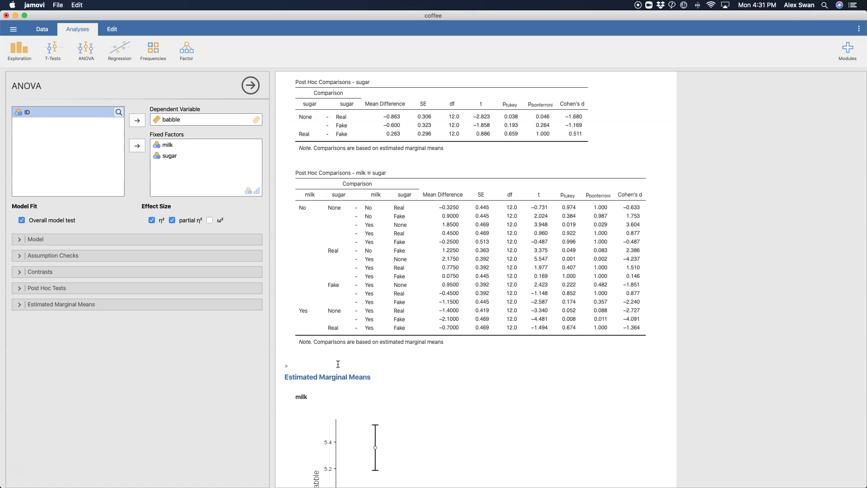
scroll(423, 341, down, 15)
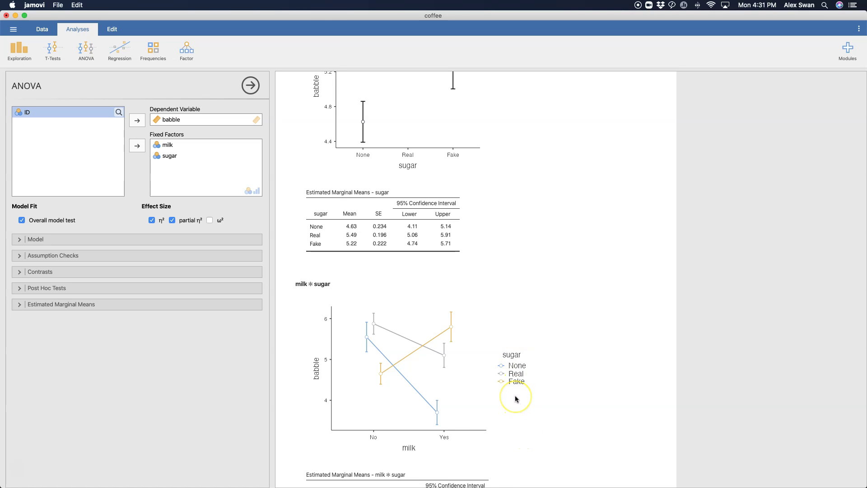
scroll(515, 395, up, 15)
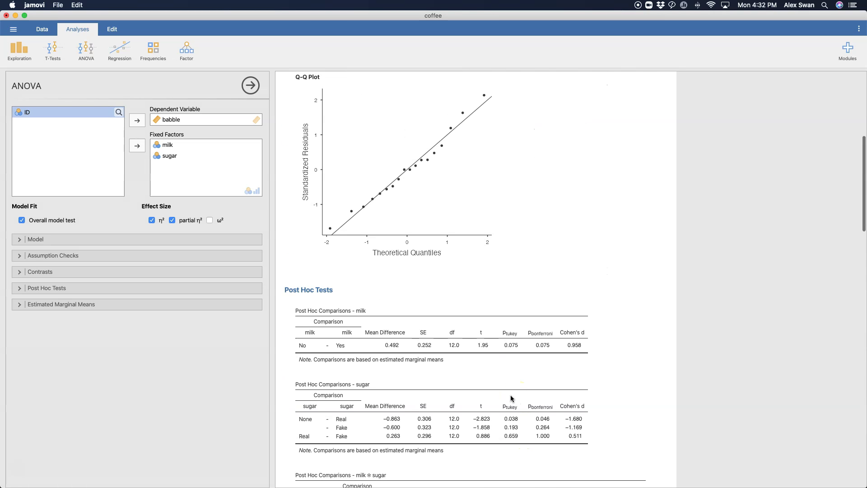
scroll(511, 398, up, 10)
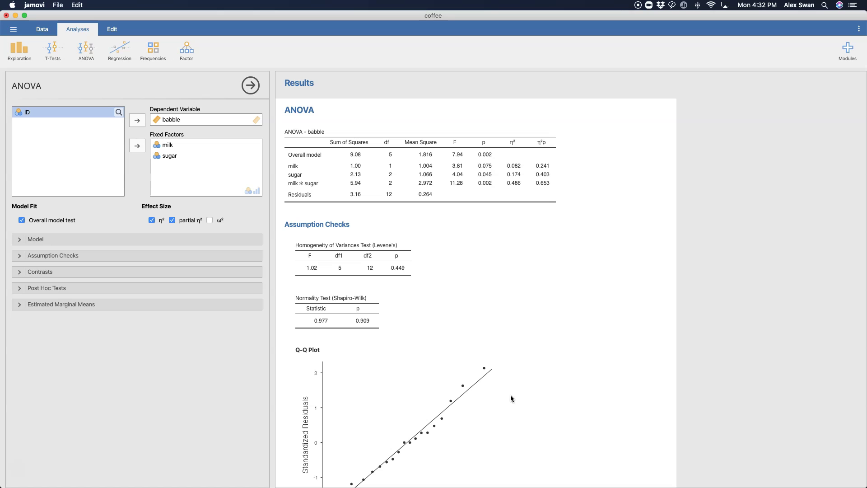